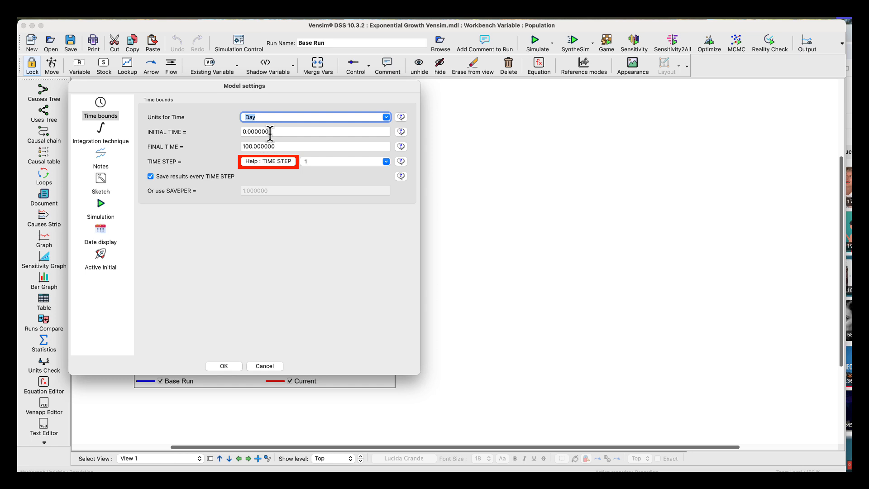
Set the new model's final time to 30, choose a preset time step, and accept the model settings.
{"action": "double_click", "coordinate": [276, 146]}
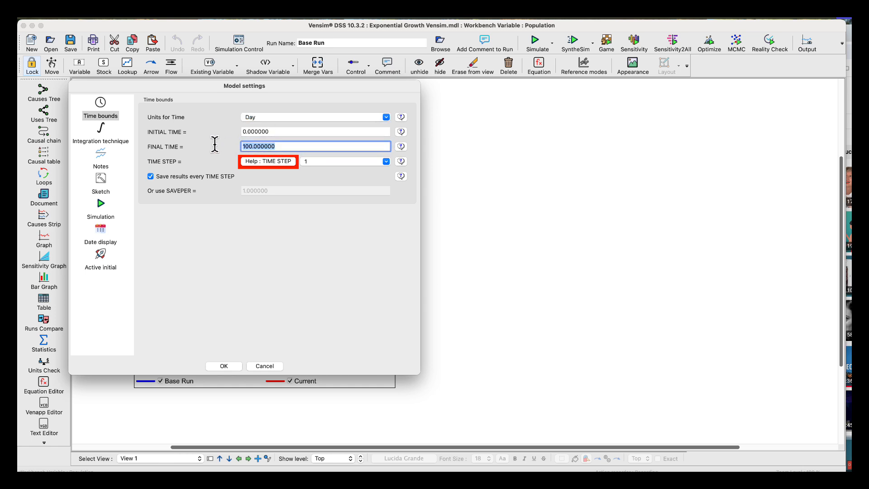
{"action": "type", "text": "30"}
{"action": "left_click", "coordinate": [310, 161]}
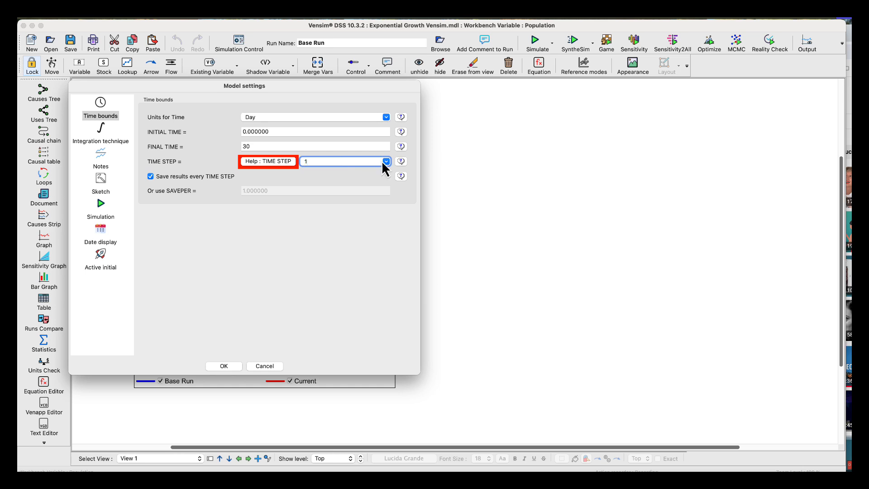
{"action": "left_click", "coordinate": [386, 161]}
{"action": "left_click", "coordinate": [329, 203]}
{"action": "left_click", "coordinate": [226, 365]}
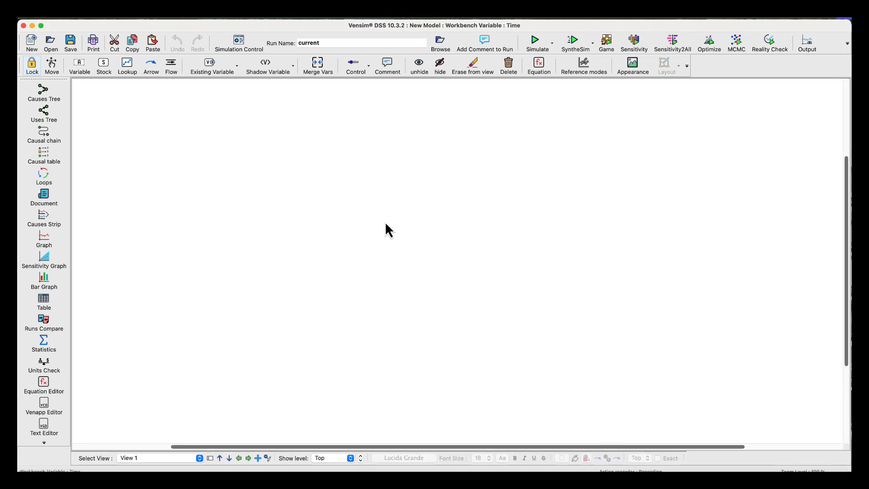
Add a stock named Radon 222 near the middle of the sketch and enlarge its box.
{"action": "left_click", "coordinate": [103, 64]}
{"action": "left_click", "coordinate": [376, 200]}
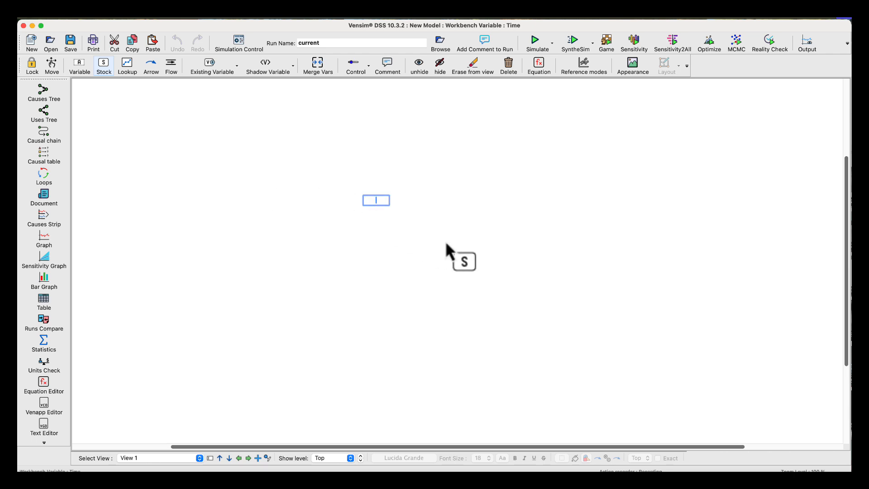
{"action": "type", "text": "Radon 222"}
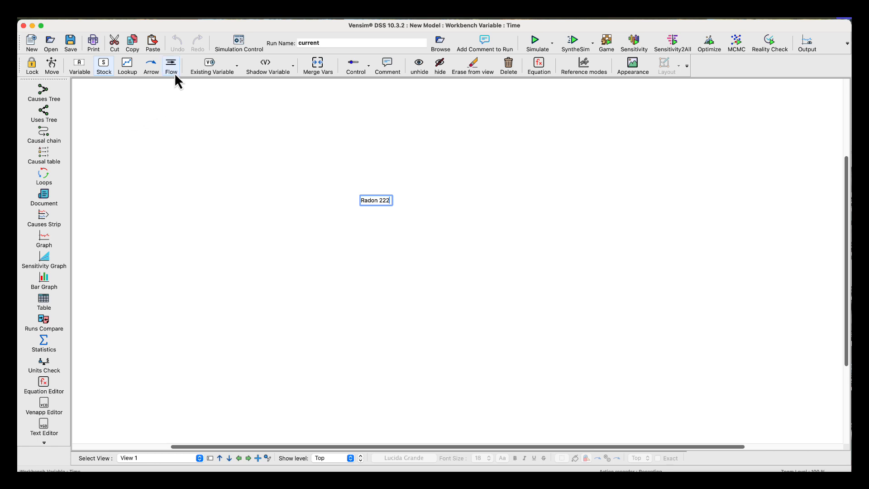
{"action": "left_click", "coordinate": [51, 69]}
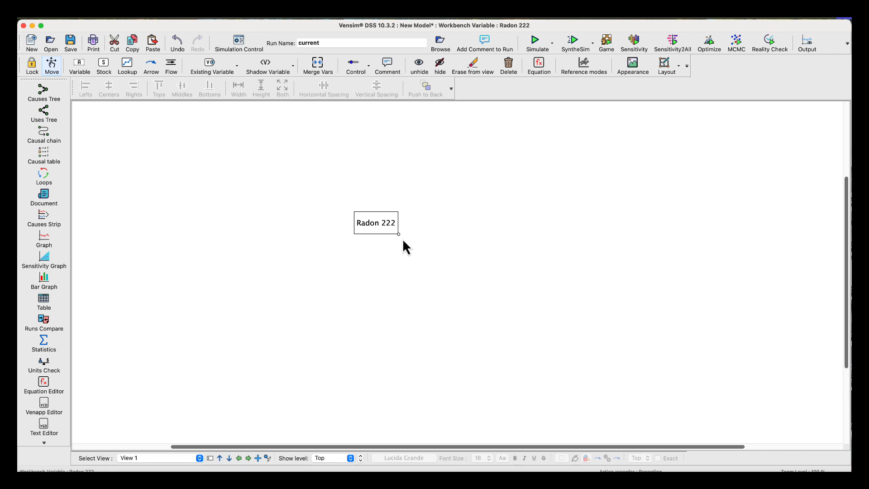
{"action": "left_click_drag", "start_coordinate": [398, 234], "coordinate": [409, 250]}
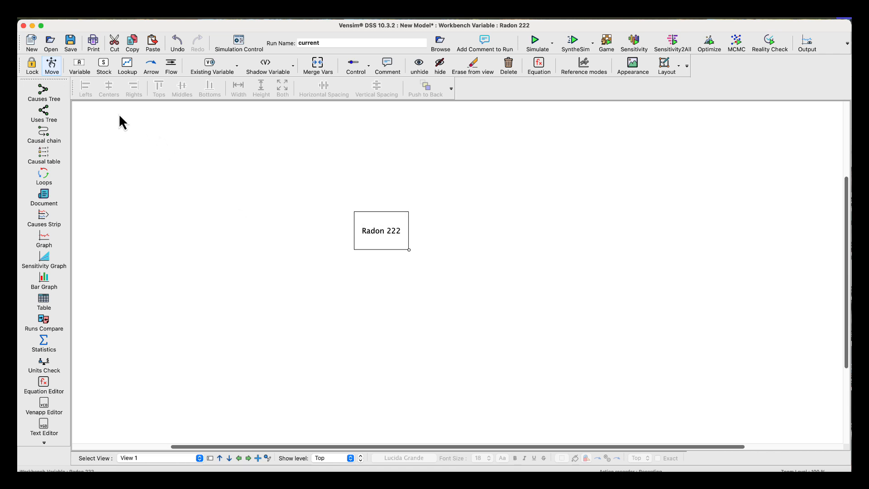
Draw an outflow from the Radon 222 stock to an empty spot beside it and name it Decay.
{"action": "left_click", "coordinate": [172, 66]}
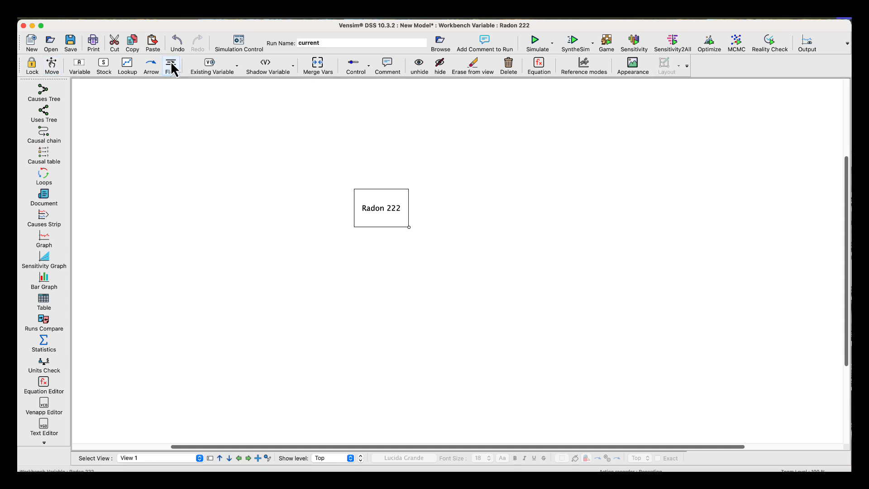
{"action": "left_click", "coordinate": [383, 207]}
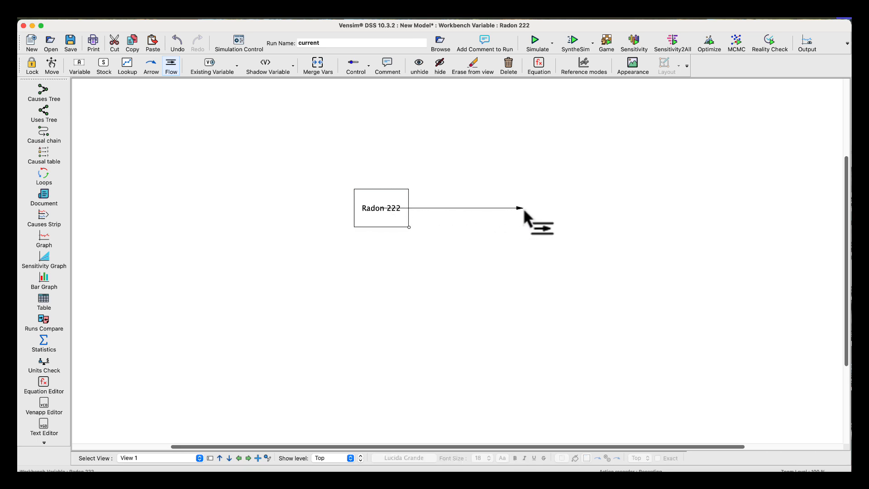
{"action": "left_click", "coordinate": [528, 208]}
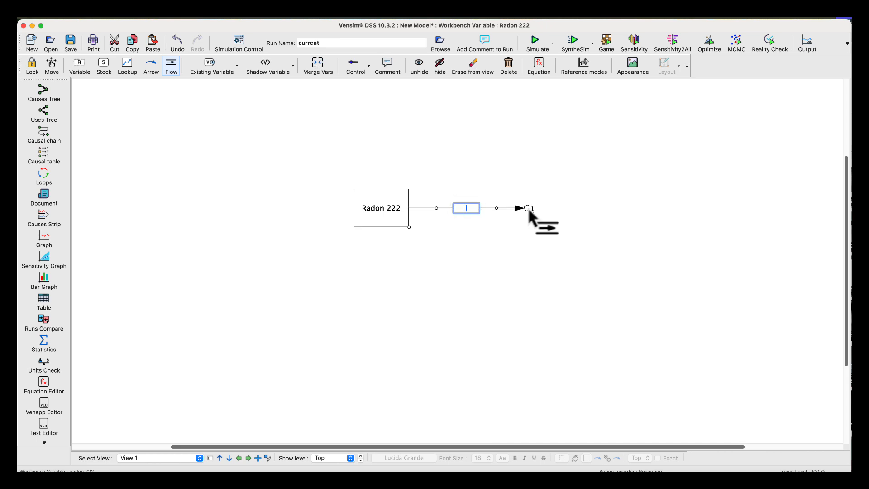
{"action": "type", "text": "Decay"}
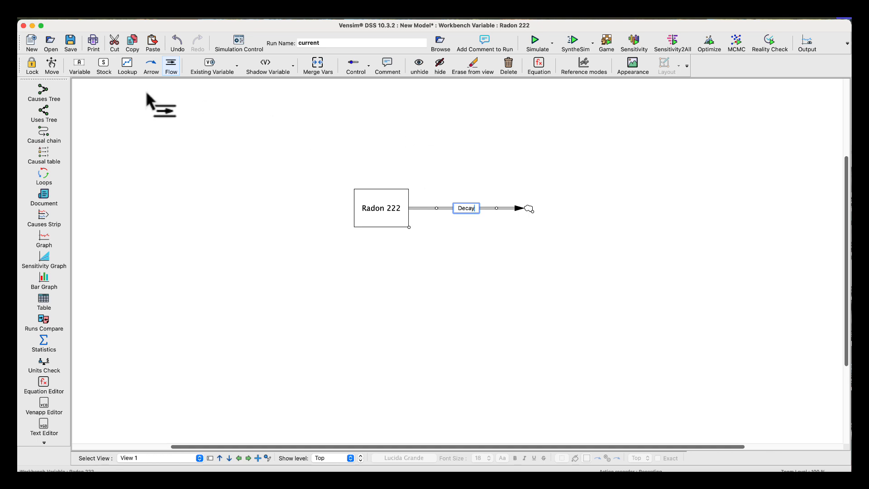
Add a variable named Average Half Life below and to the right of the Decay flow.
{"action": "left_click", "coordinate": [78, 64]}
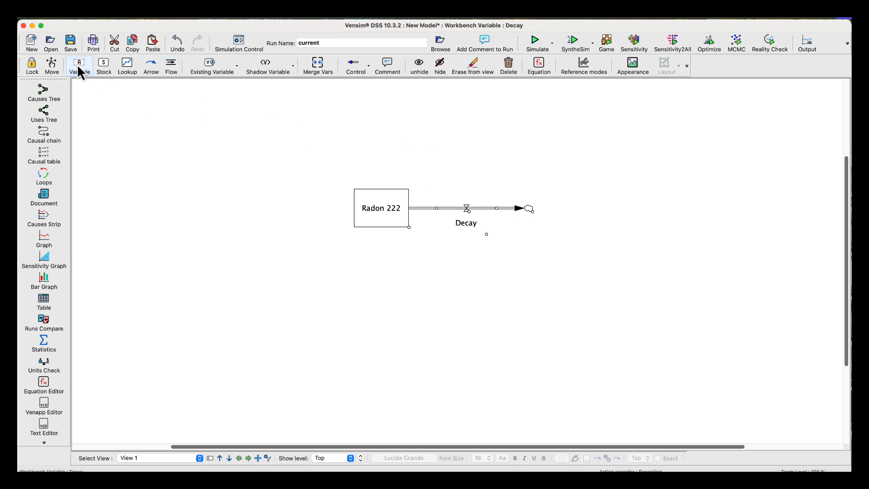
{"action": "left_click", "coordinate": [523, 270]}
{"action": "type", "text": "Average Half Life"}
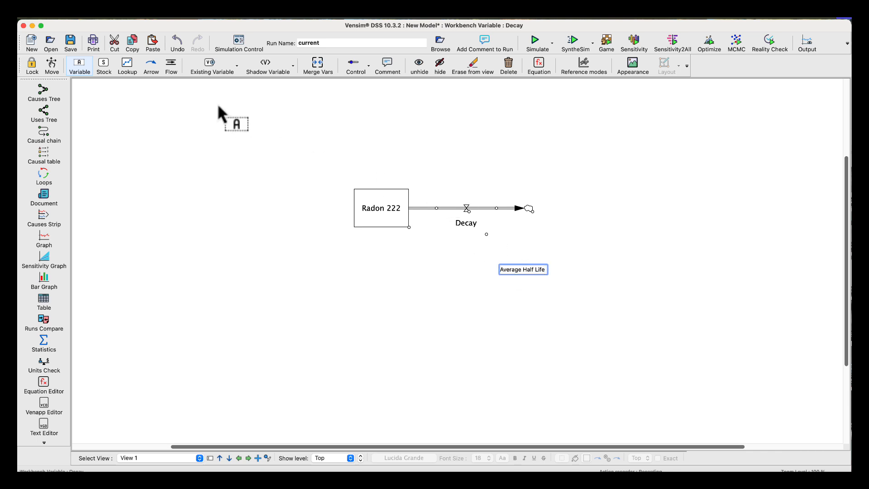
Connect Radon 222 to Decay with an arrow curving below the flow, declining the request to save the sketch.
{"action": "left_click", "coordinate": [150, 61]}
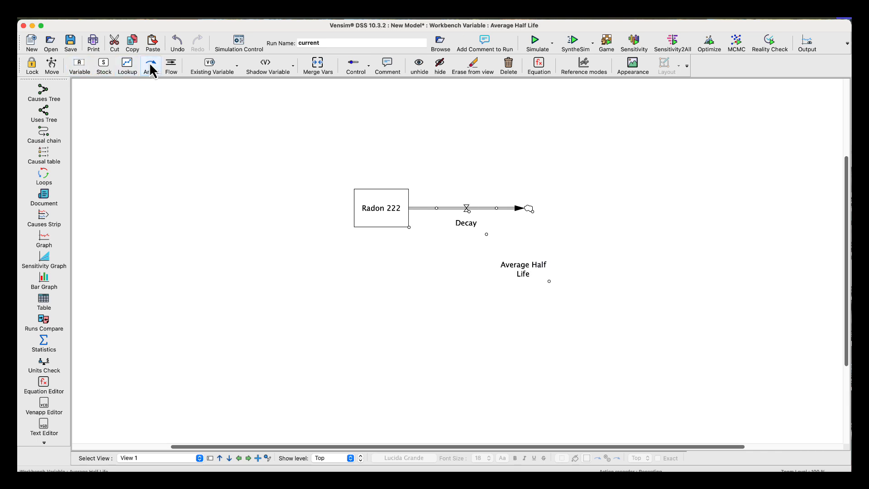
{"action": "left_click", "coordinate": [375, 221]}
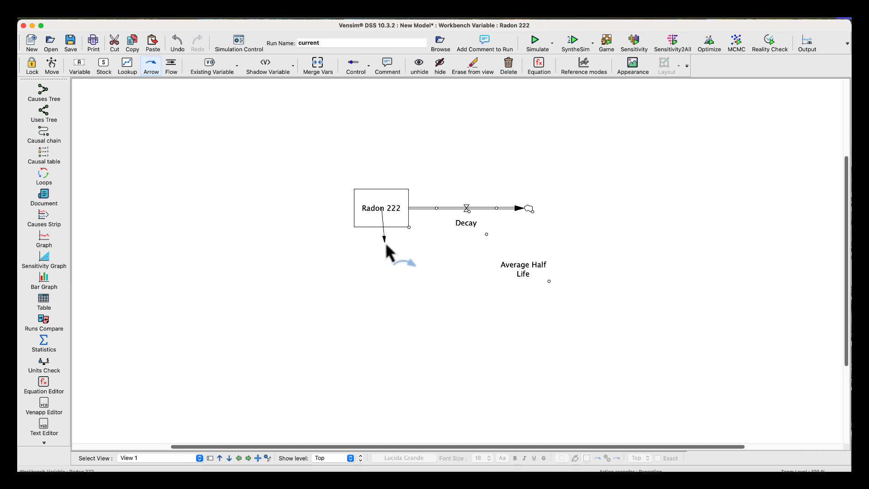
{"action": "left_click", "coordinate": [419, 255]}
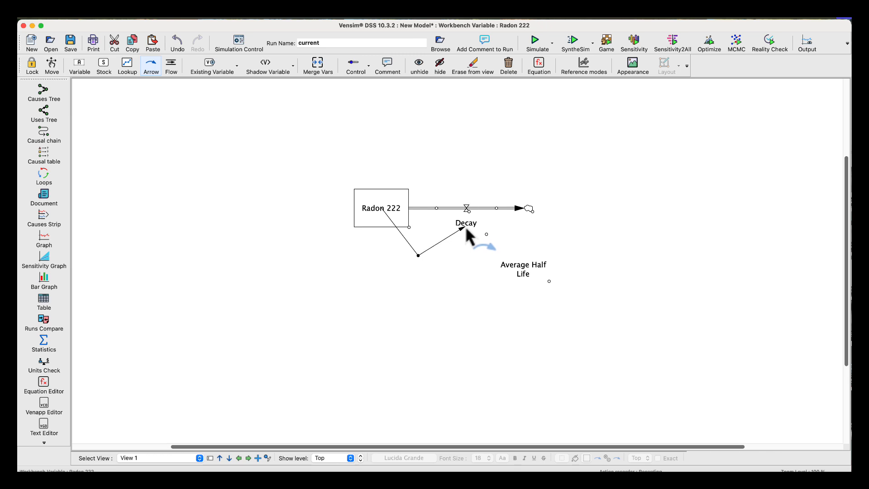
{"action": "left_click", "coordinate": [466, 226]}
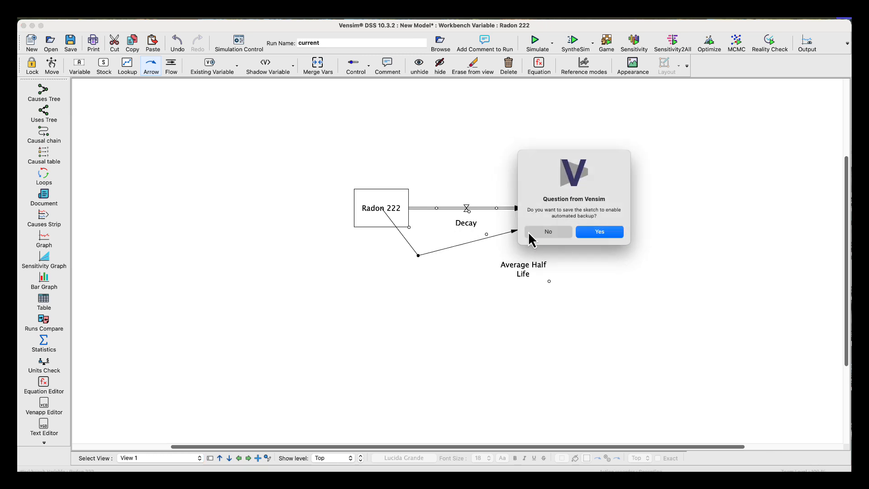
{"action": "left_click", "coordinate": [531, 233]}
{"action": "left_click", "coordinate": [465, 225]}
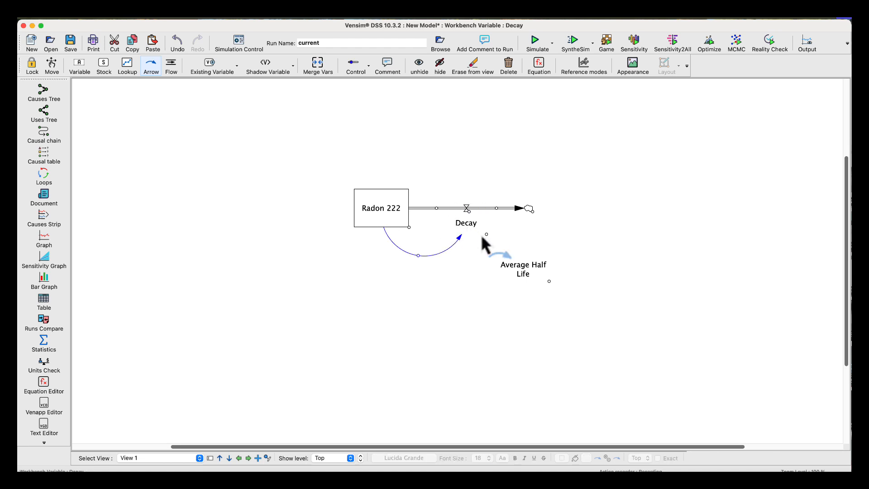
Connect Average Half Life to Decay with a curved arrow.
{"action": "left_click", "coordinate": [509, 267]}
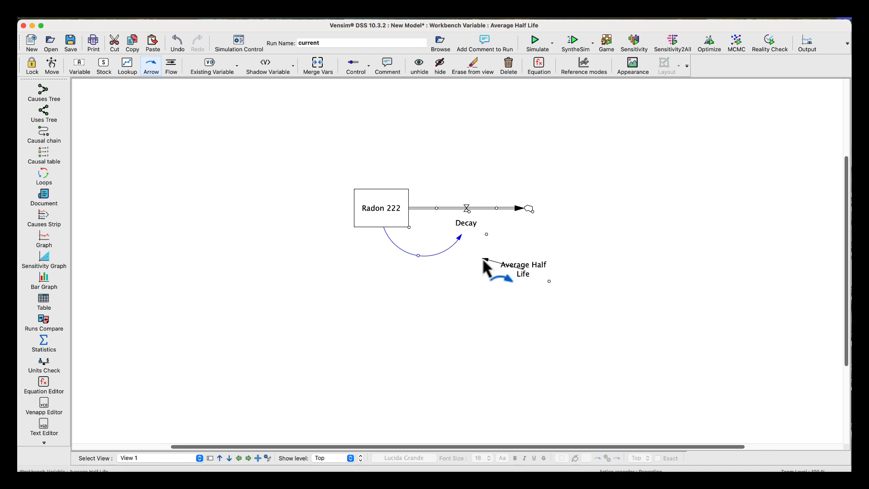
{"action": "left_click", "coordinate": [482, 258]}
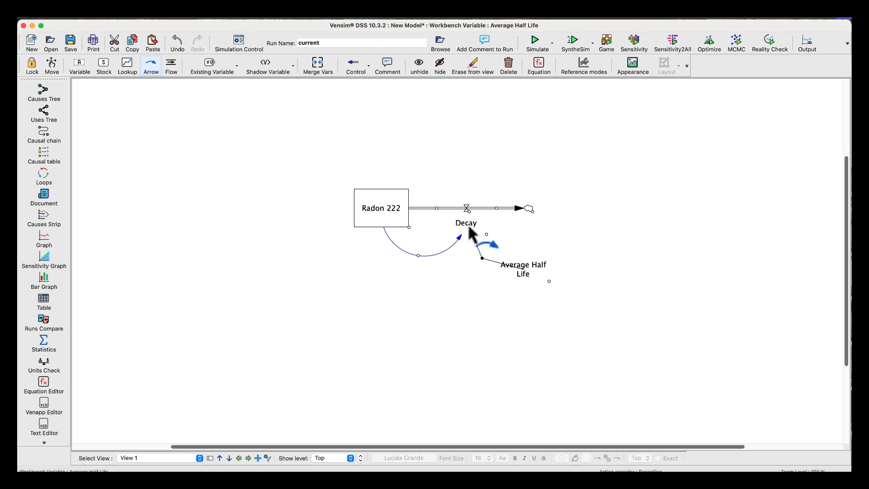
{"action": "left_click", "coordinate": [471, 233]}
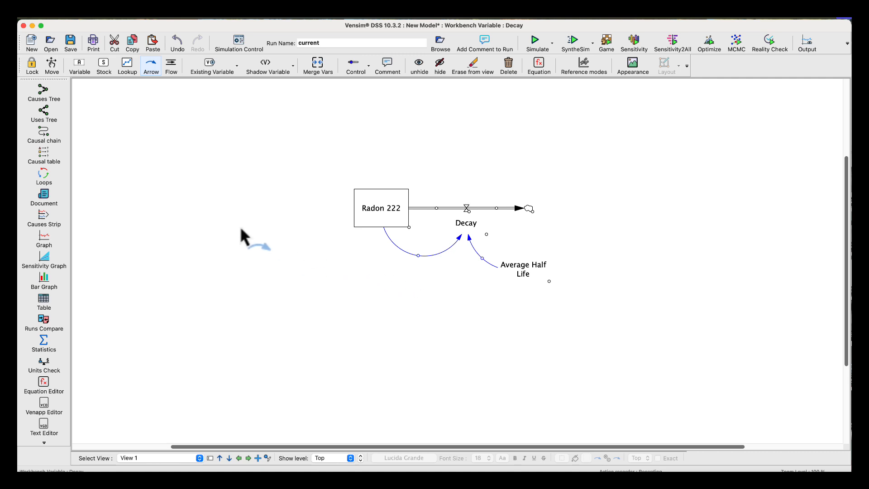
Define the Radon 222 stock with an initial value of 100 and units of Grams, keeping -Decay as its rate.
{"action": "left_click", "coordinate": [538, 62]}
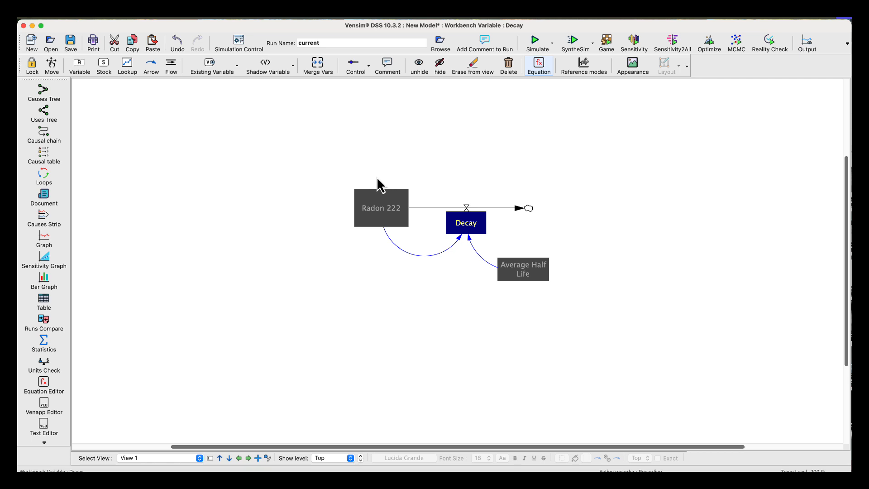
{"action": "left_click", "coordinate": [381, 207]}
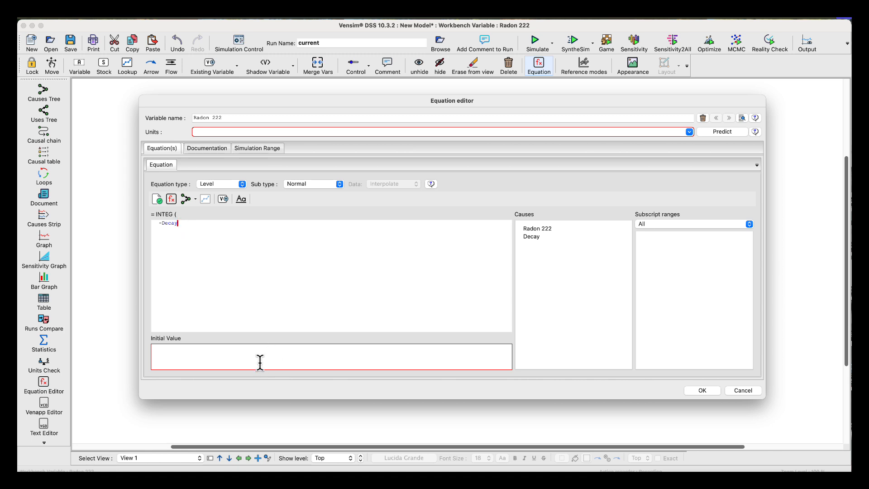
{"action": "left_click", "coordinate": [239, 353]}
{"action": "type", "text": "100"}
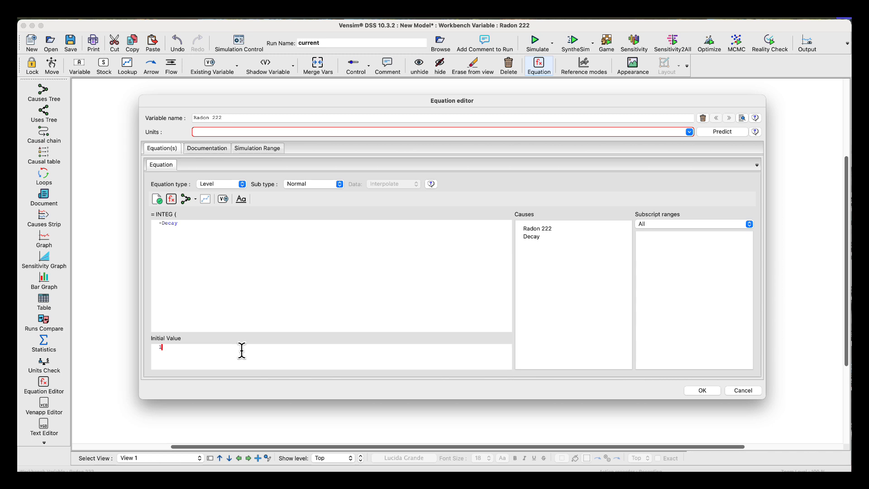
{"action": "left_click", "coordinate": [232, 132]}
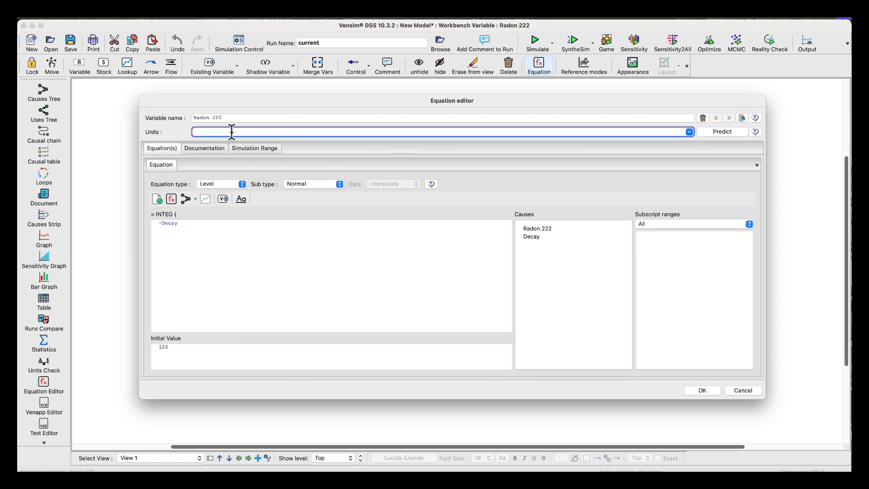
{"action": "type", "text": "Grams"}
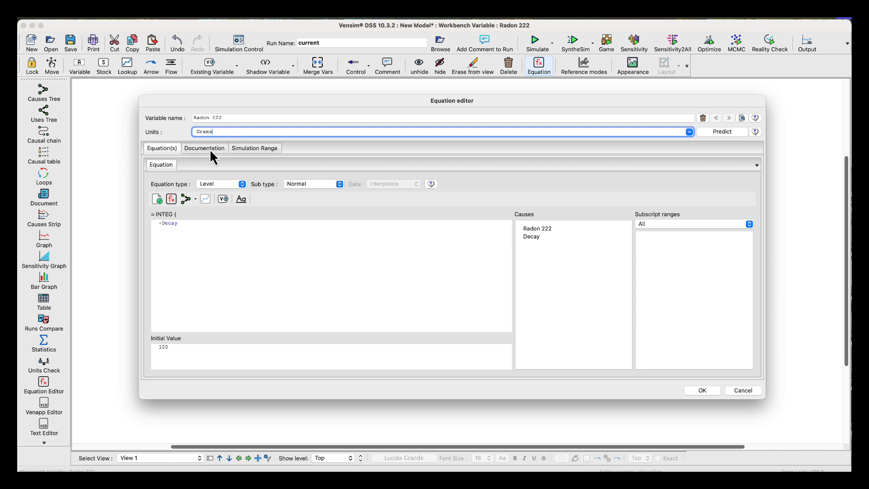
{"action": "left_click", "coordinate": [702, 390]}
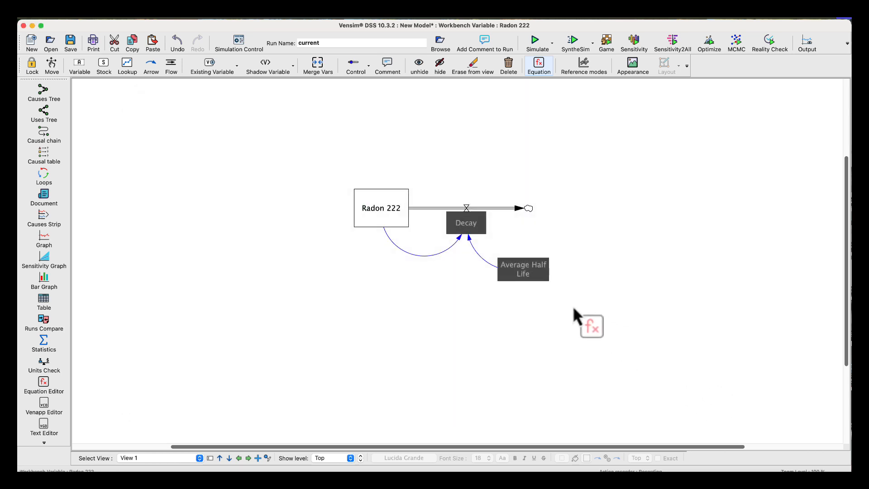
Define Average Half Life as the constant 3.8 with units of Day.
{"action": "left_click", "coordinate": [527, 268]}
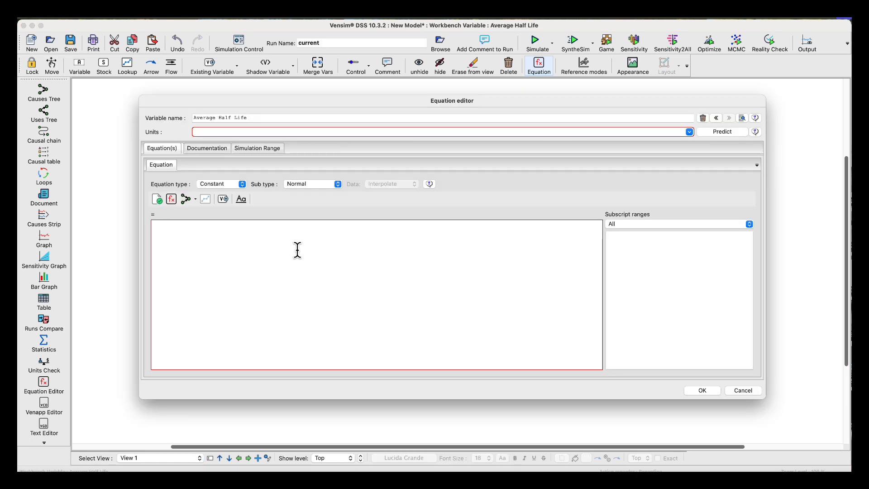
{"action": "type", "text": "3.8"}
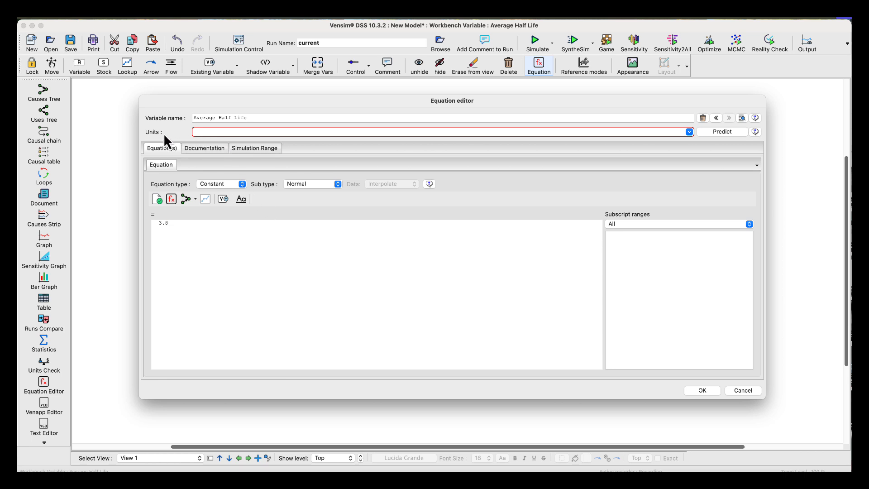
{"action": "left_click", "coordinate": [198, 132]}
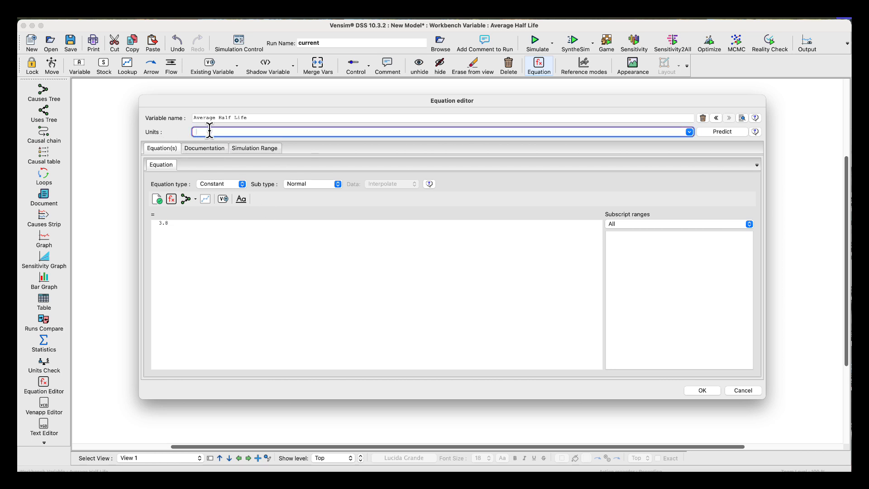
{"action": "type", "text": "Day"}
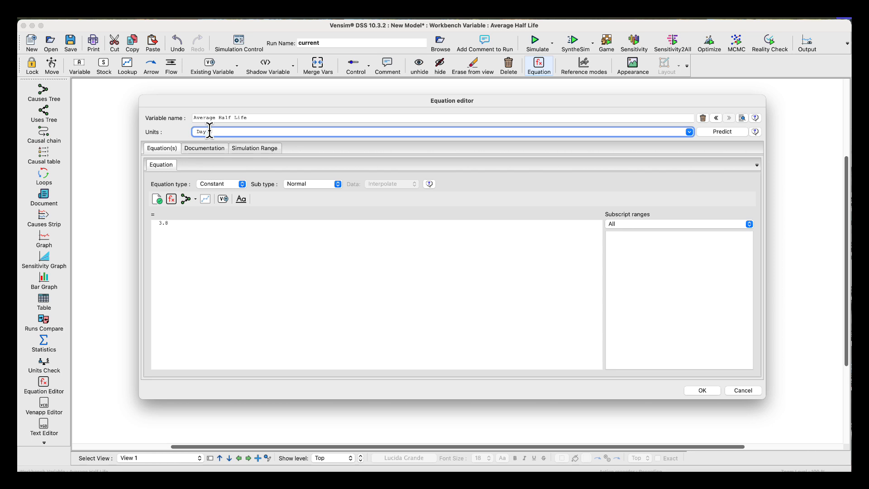
{"action": "left_click", "coordinate": [701, 390]}
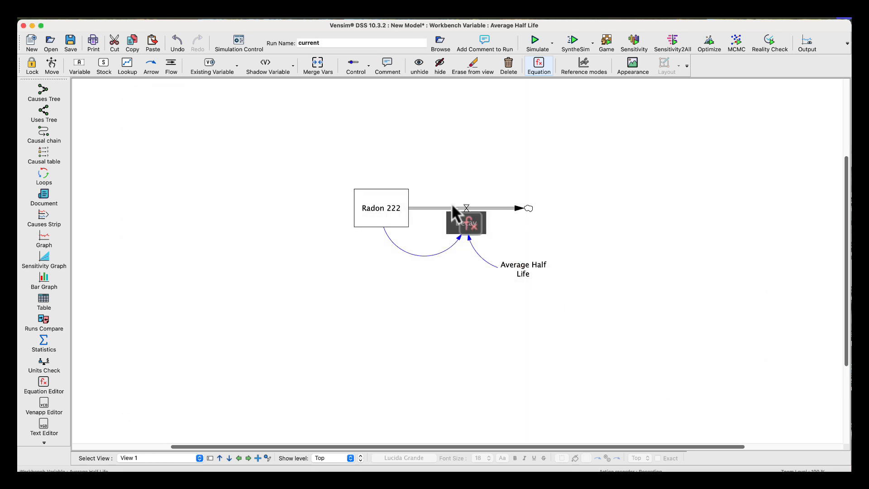
Define Decay as Radon 222/Average Half Life with units of Grams/Day, and check the model's units.
{"action": "left_click", "coordinate": [475, 221]}
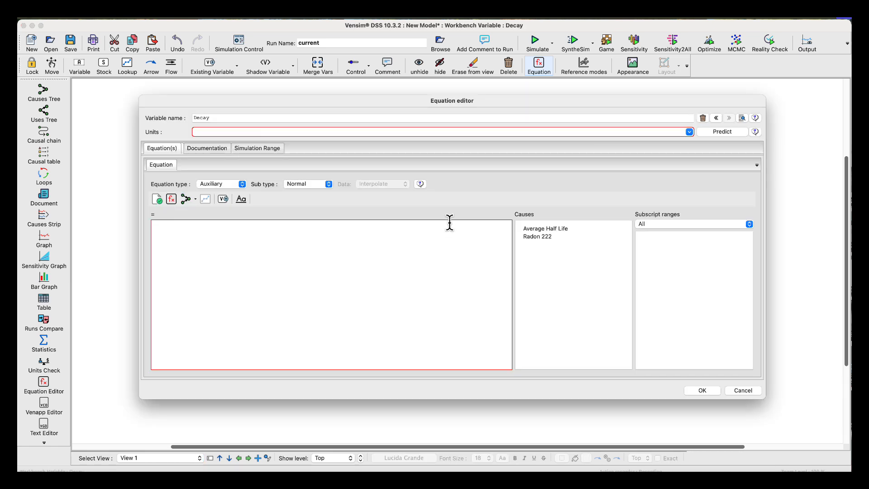
{"action": "left_click", "coordinate": [256, 132]}
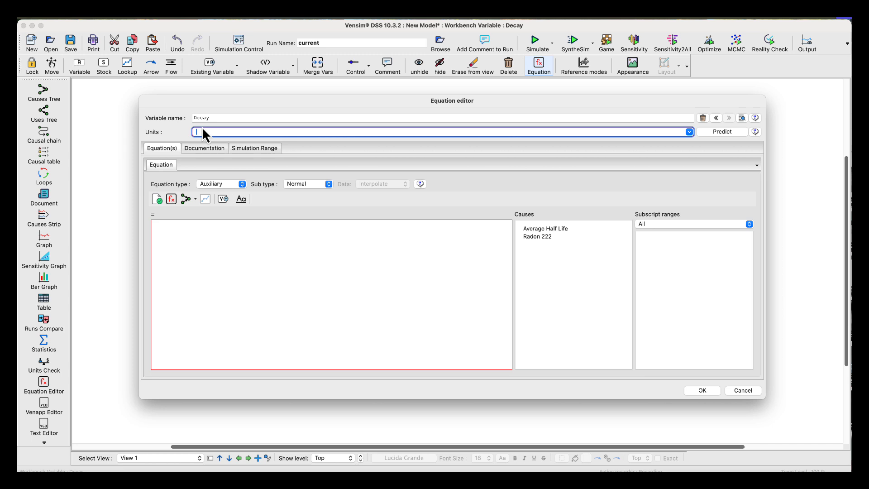
{"action": "type", "text": "Grams/Day"}
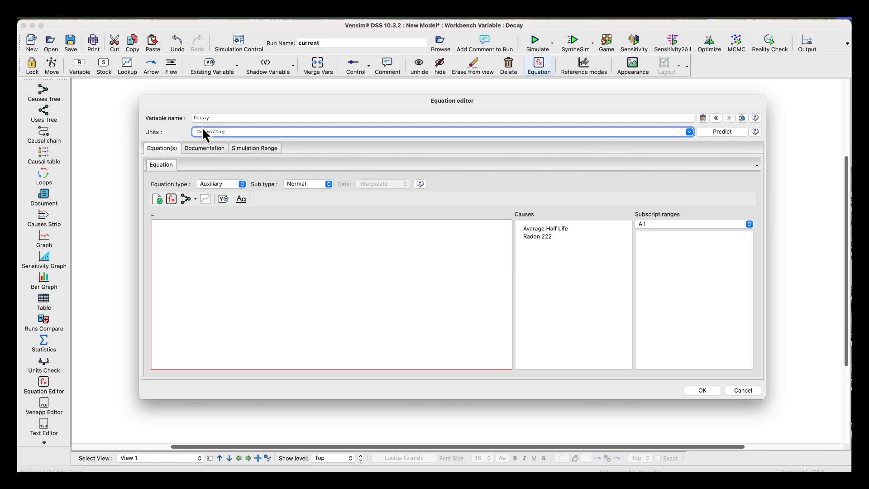
{"action": "left_click", "coordinate": [199, 234]}
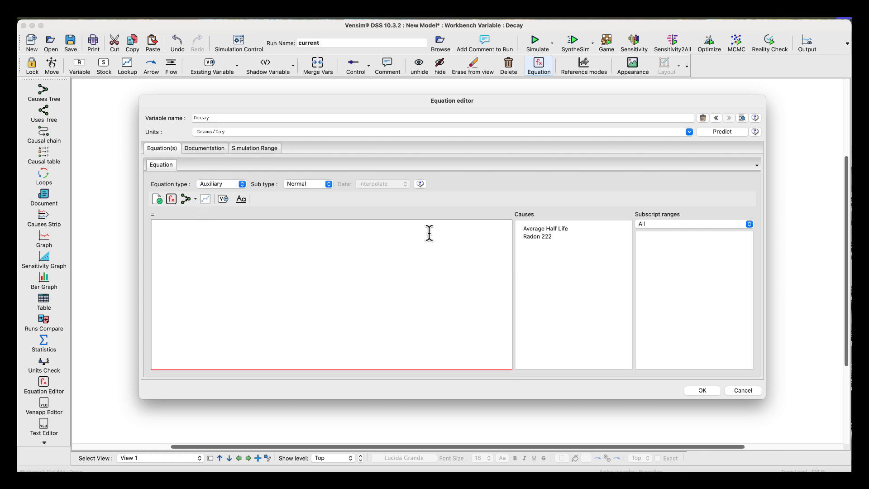
{"action": "left_click", "coordinate": [534, 239]}
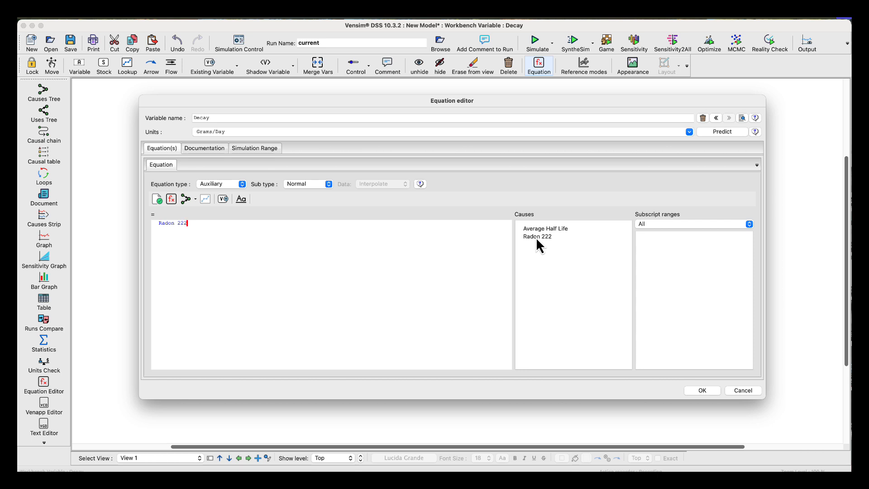
{"action": "type", "text": "/"}
{"action": "left_click", "coordinate": [549, 228]}
{"action": "left_click", "coordinate": [702, 390]}
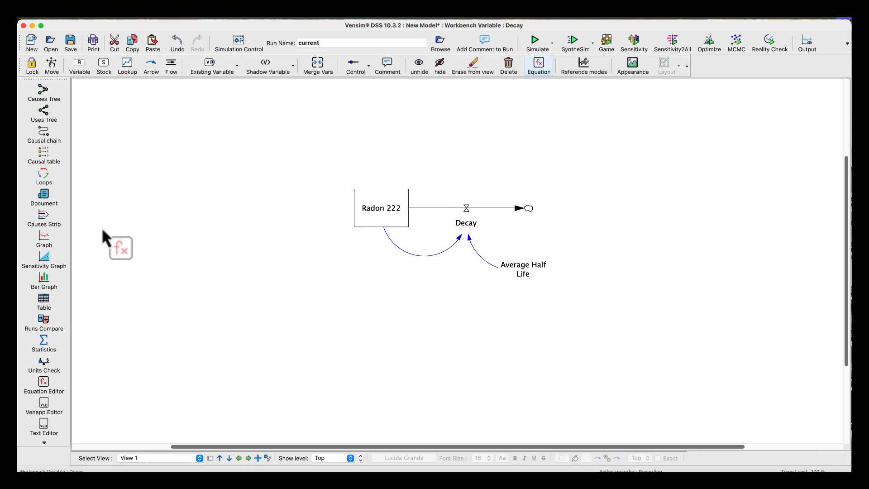
{"action": "left_click", "coordinate": [44, 364]}
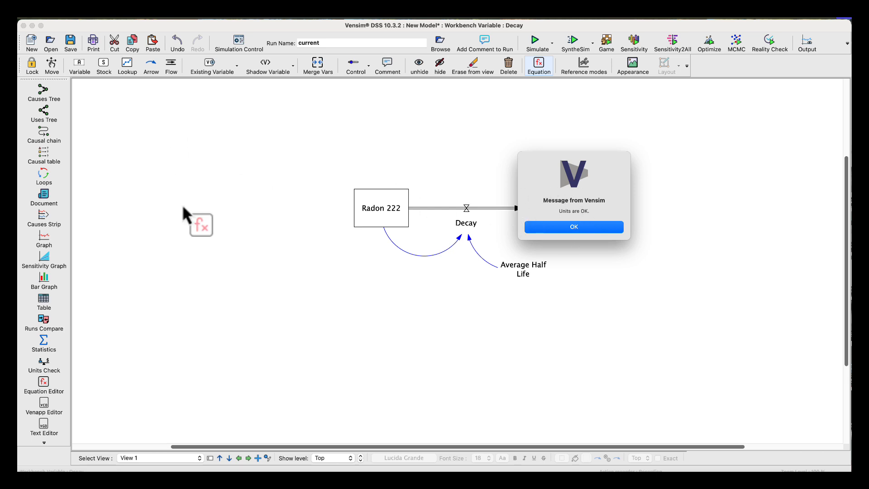
{"action": "left_click", "coordinate": [550, 227]}
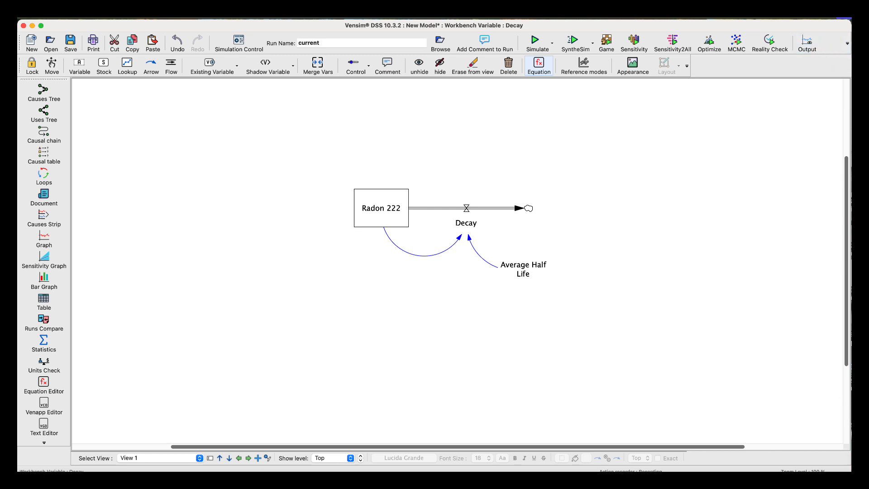
Show the control panel window beside the sketch, resizing the main window as needed to reach the option.
{"action": "left_click_drag", "start_coordinate": [851, 471], "coordinate": [745, 457]}
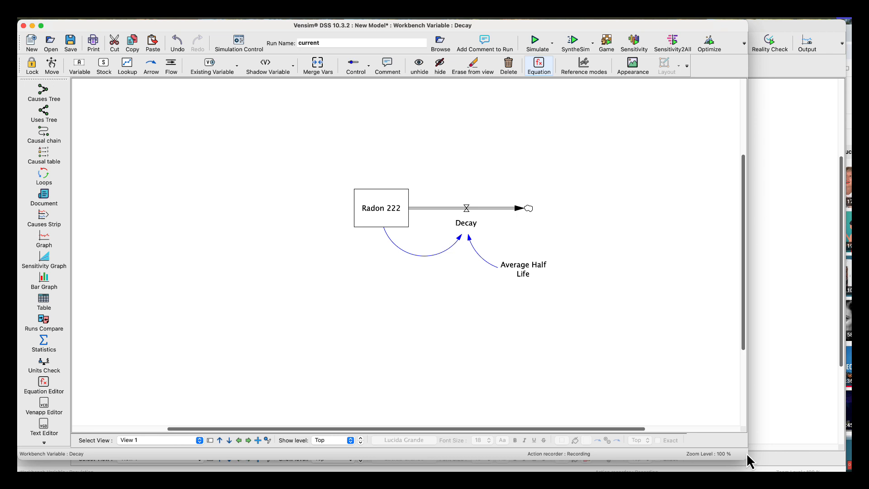
{"action": "left_click", "coordinate": [744, 44]}
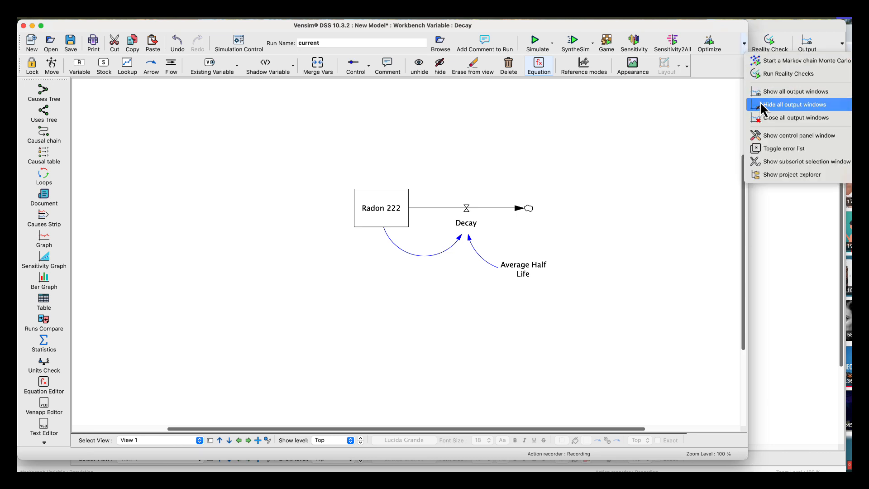
{"action": "left_click", "coordinate": [765, 137]}
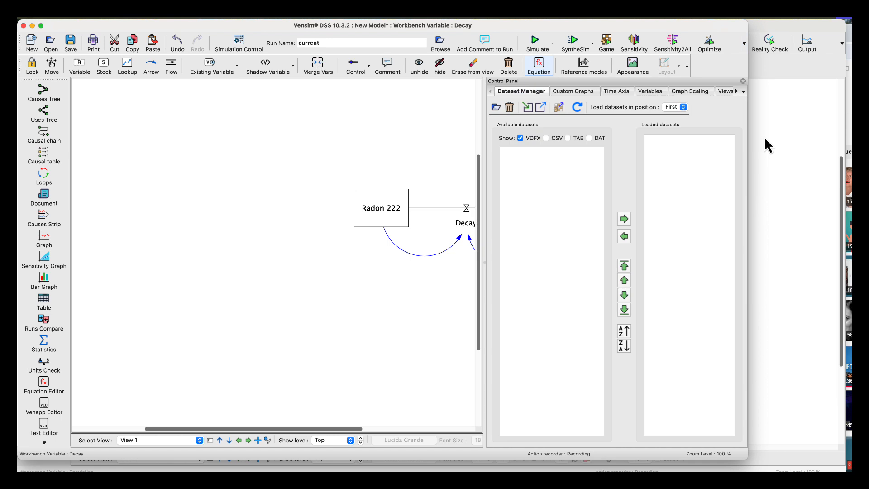
{"action": "left_click_drag", "start_coordinate": [745, 459], "coordinate": [847, 471]}
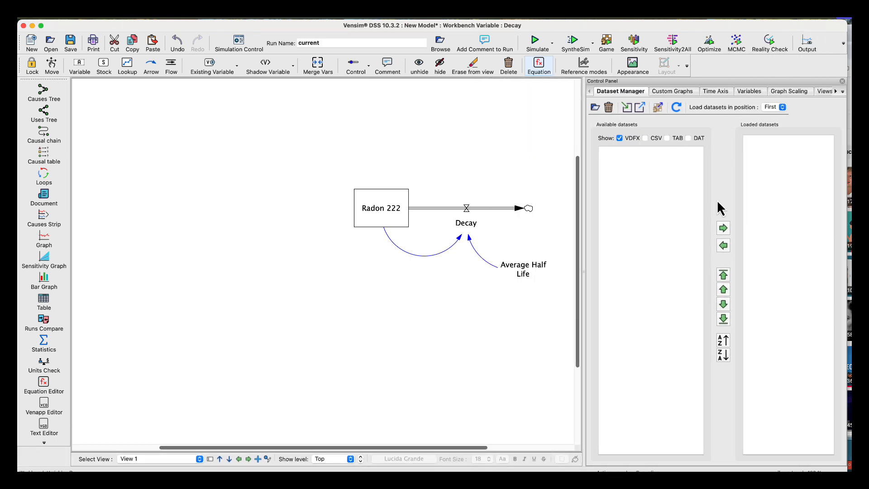
Start a new custom graph titled "Radon 222" and name it "Radon 222 Graph".
{"action": "left_click", "coordinate": [677, 91]}
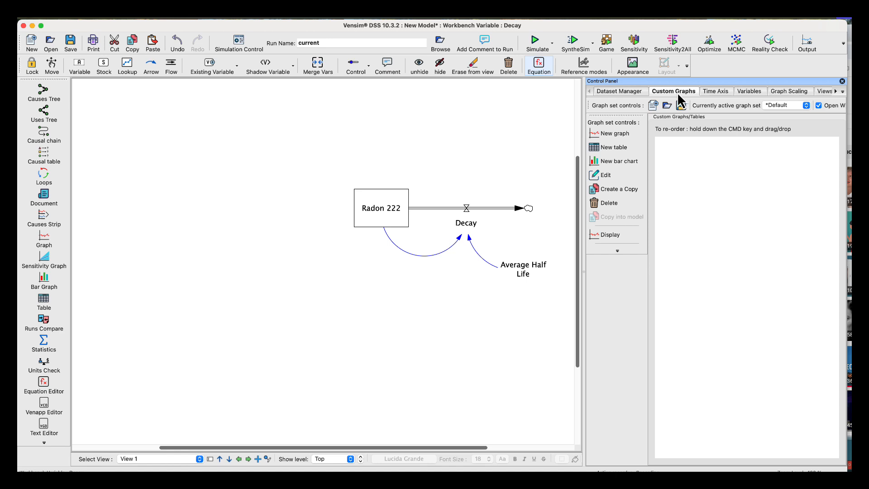
{"action": "left_click", "coordinate": [617, 134]}
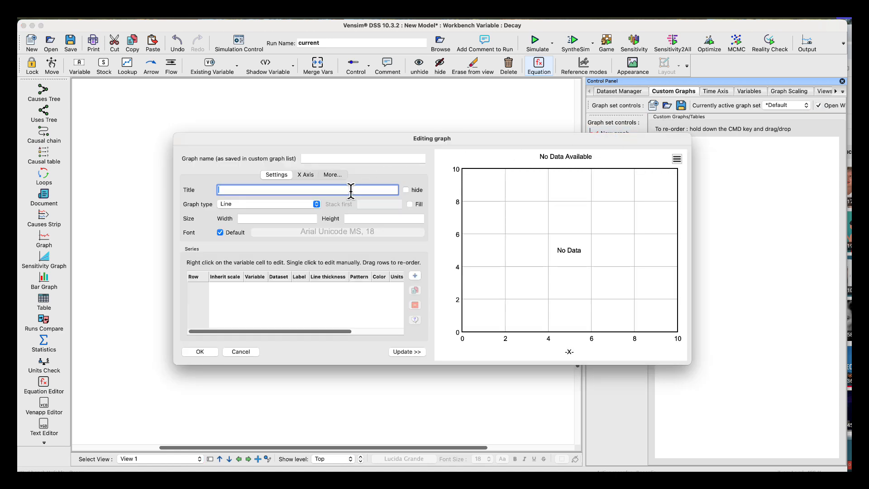
{"action": "type", "text": "Radon 222"}
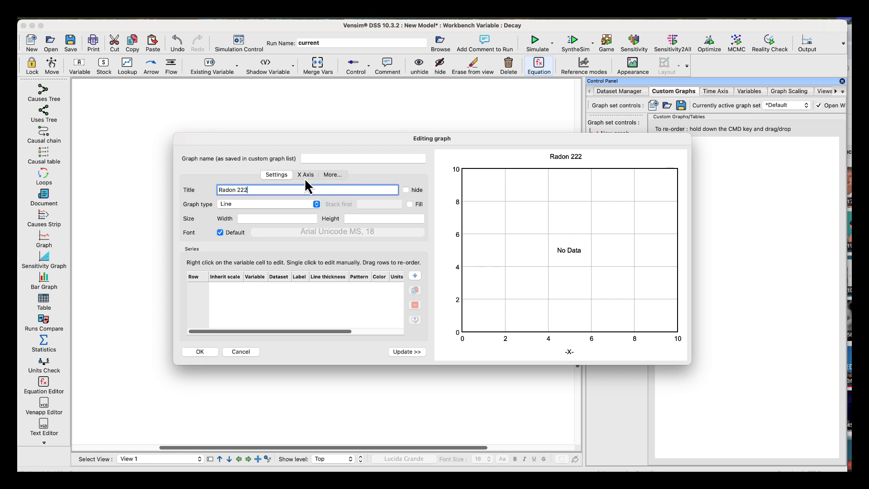
{"action": "left_click_drag", "start_coordinate": [254, 190], "coordinate": [190, 191]}
{"action": "key", "text": "super+c"}
{"action": "left_click", "coordinate": [326, 158]}
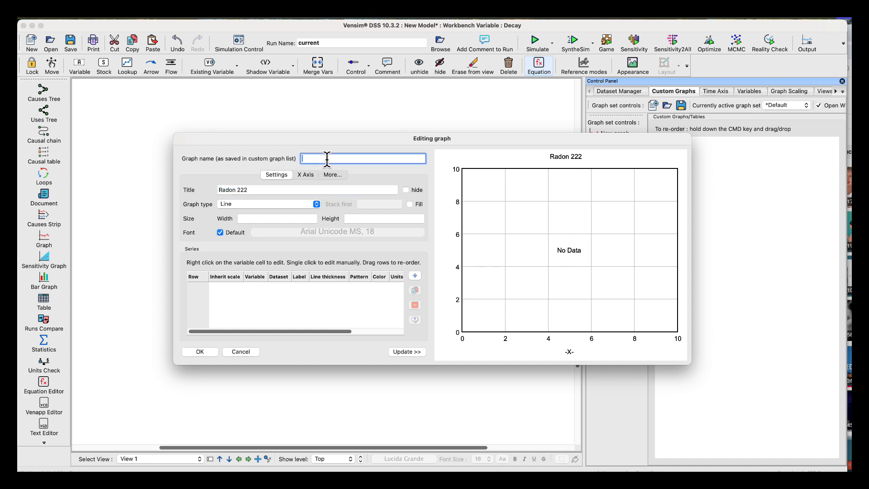
{"action": "key", "text": "super+v"}
{"action": "type", "text": "Graph"}
Add the Radon 222 variable as the graph's series and save the custom graph.
{"action": "left_click", "coordinate": [415, 276]}
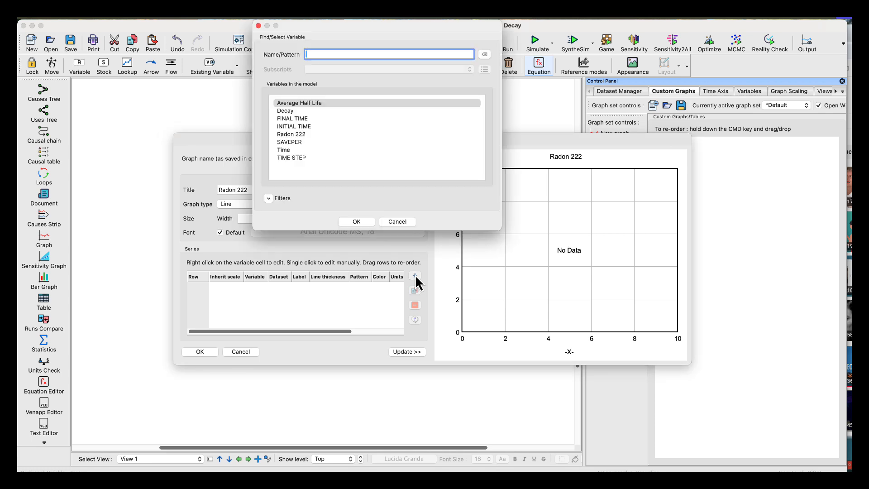
{"action": "left_click", "coordinate": [302, 134]}
{"action": "left_click", "coordinate": [360, 222]}
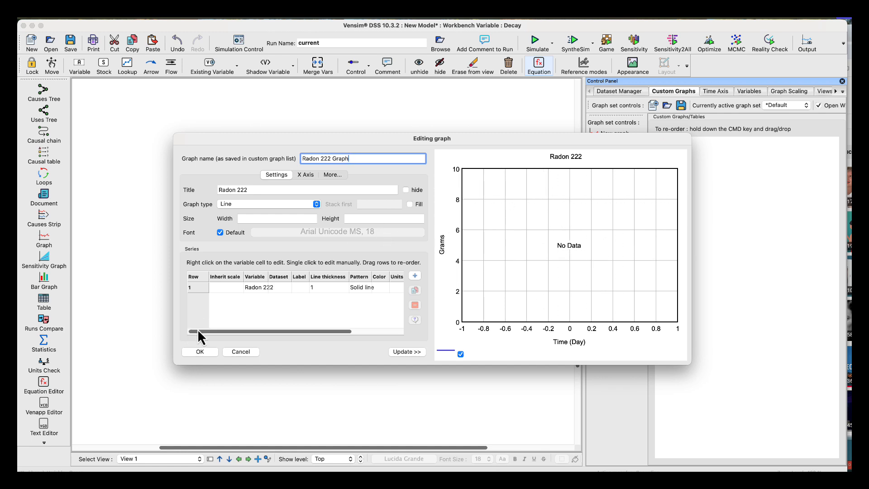
{"action": "left_click", "coordinate": [206, 353]}
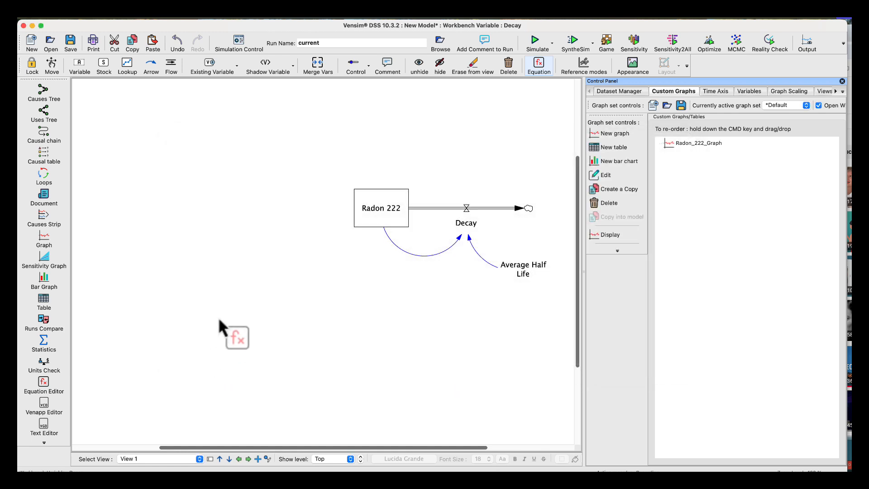
Place a custom graph control showing Radon_222_Graph on the sketch, position it below and left of the stock, and enlarge it slightly.
{"action": "left_click", "coordinate": [368, 65]}
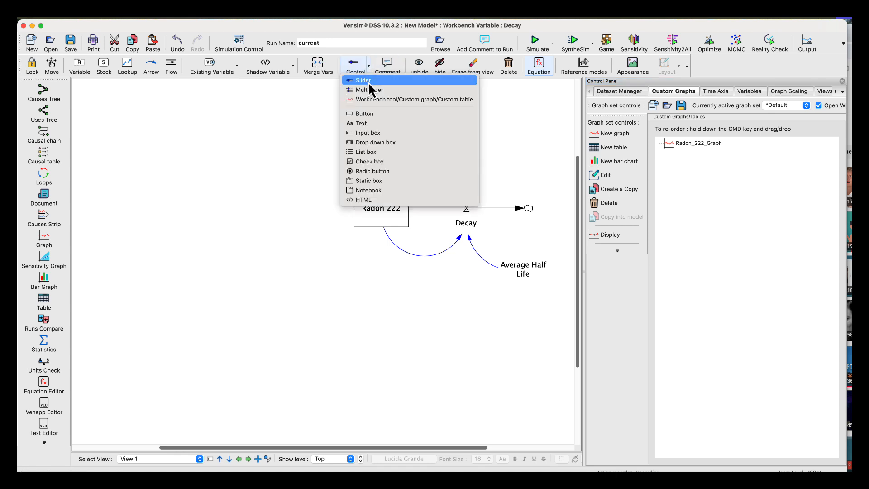
{"action": "left_click", "coordinate": [368, 99]}
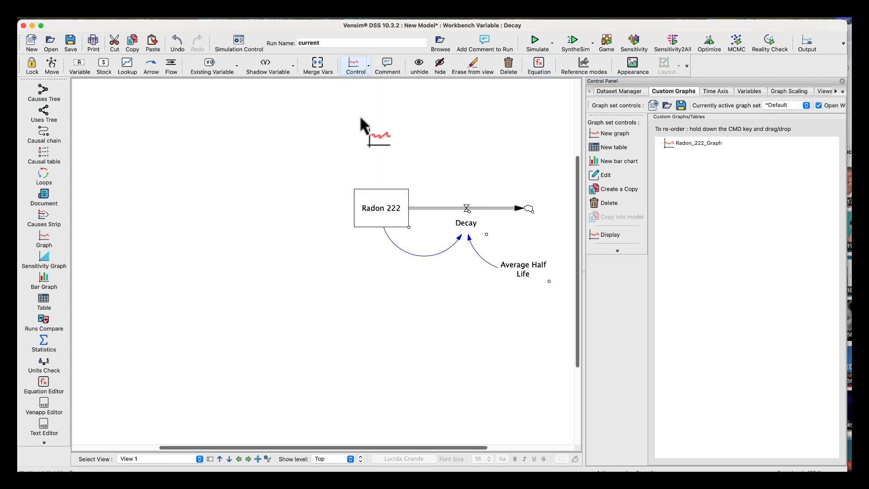
{"action": "left_click", "coordinate": [178, 290]}
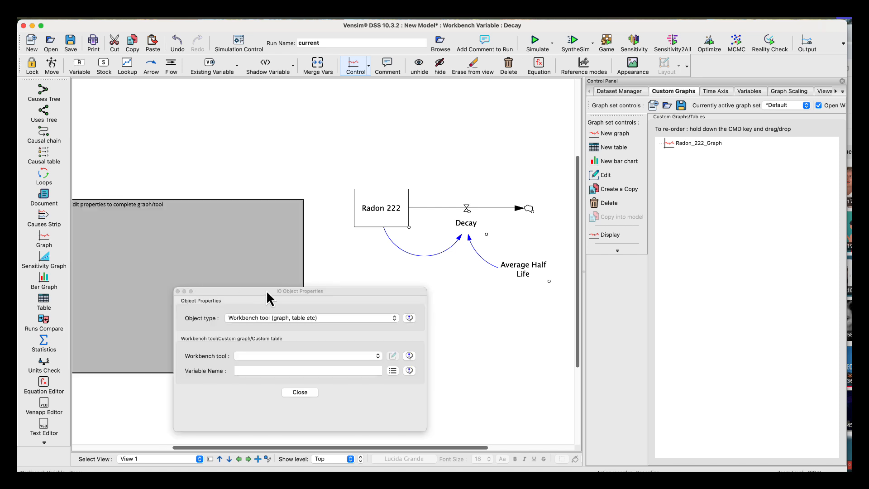
{"action": "left_click", "coordinate": [295, 322]}
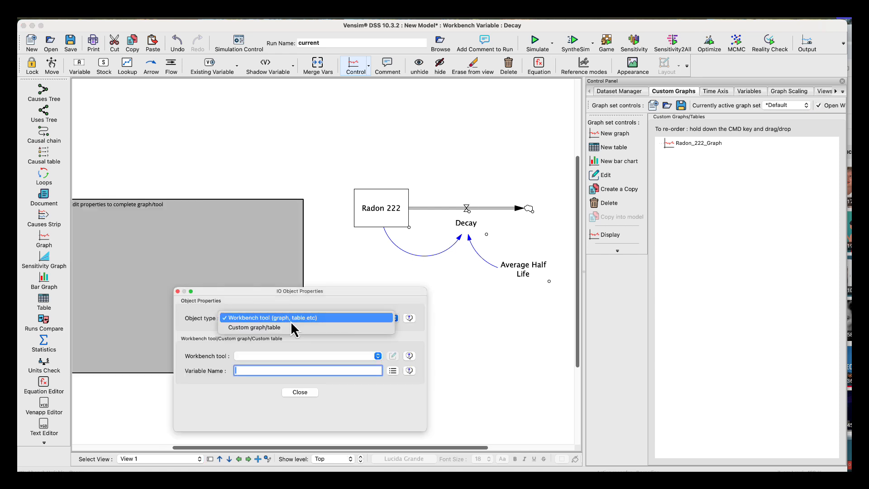
{"action": "left_click", "coordinate": [290, 328]}
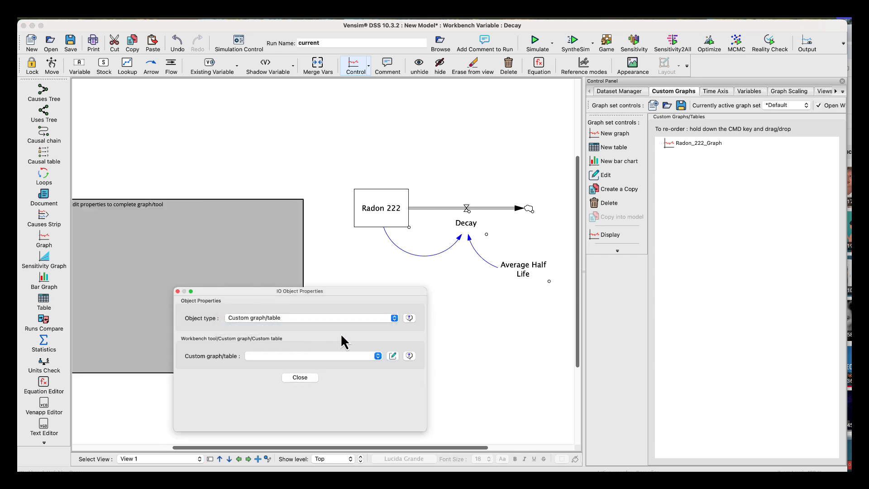
{"action": "left_click", "coordinate": [376, 356]}
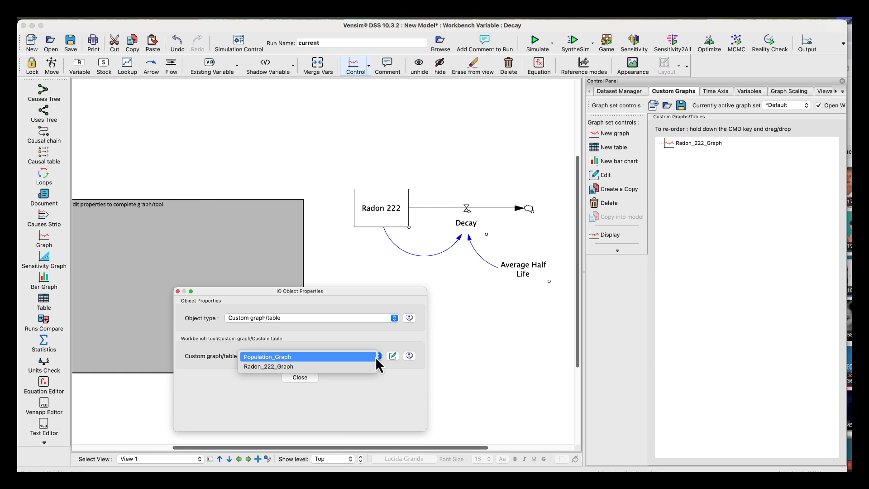
{"action": "left_click", "coordinate": [327, 367]}
{"action": "left_click", "coordinate": [302, 378]}
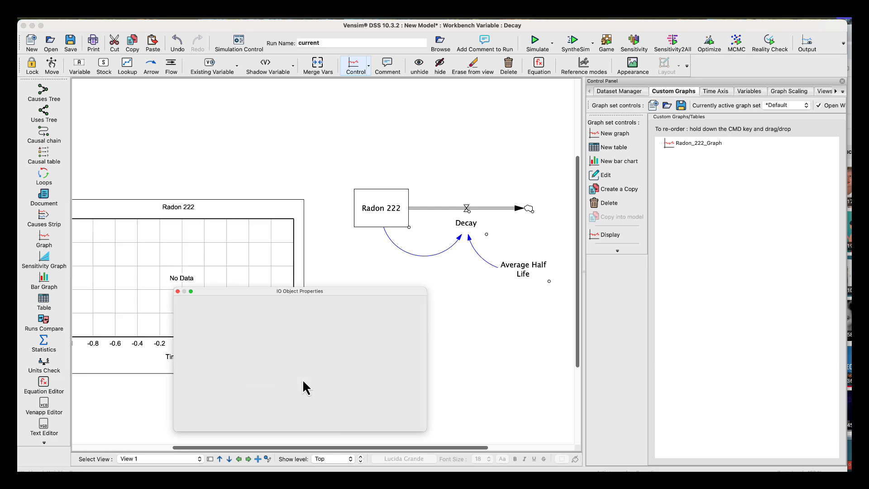
{"action": "left_click_drag", "start_coordinate": [242, 203], "coordinate": [291, 244]}
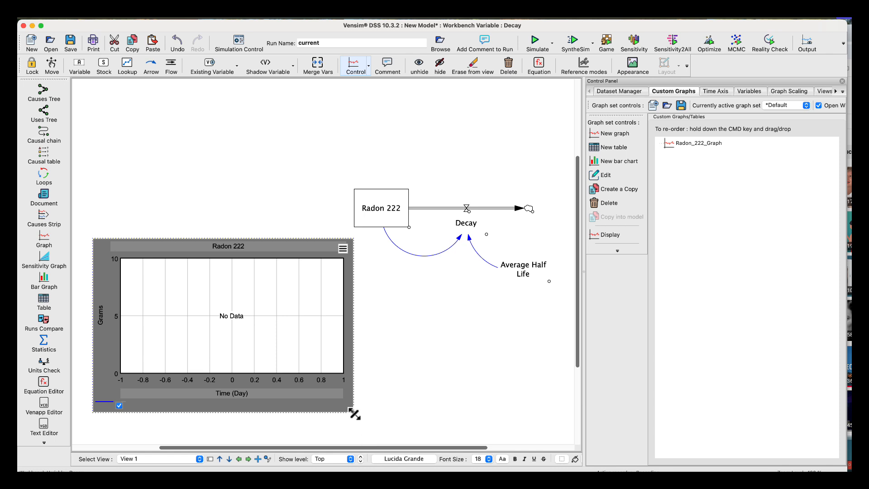
{"action": "left_click_drag", "start_coordinate": [353, 413], "coordinate": [378, 417]}
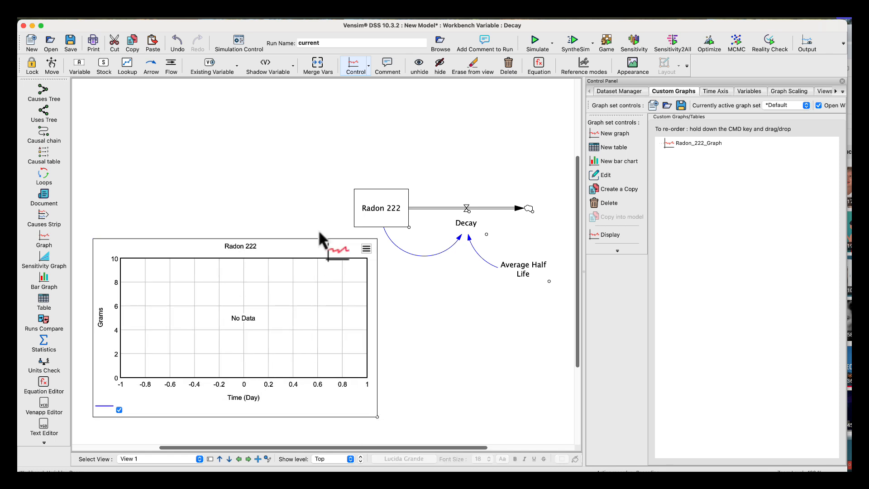
{"action": "left_click", "coordinate": [320, 190]}
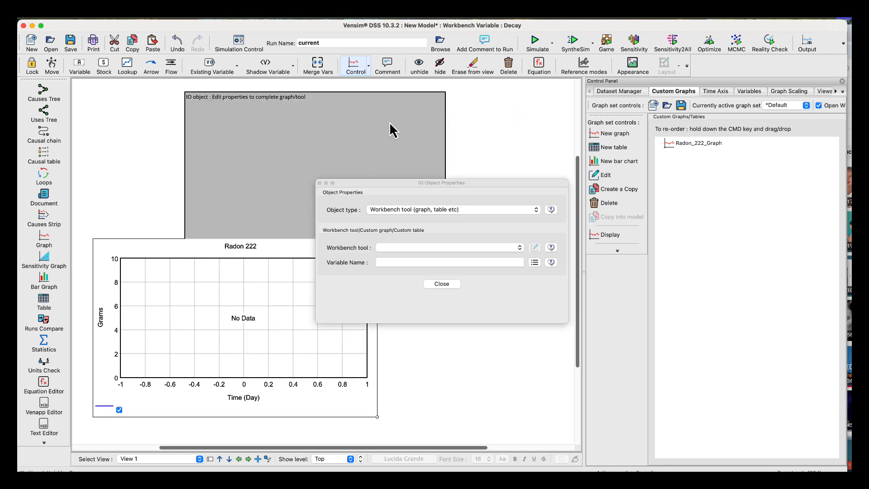
{"action": "left_click", "coordinate": [441, 284]}
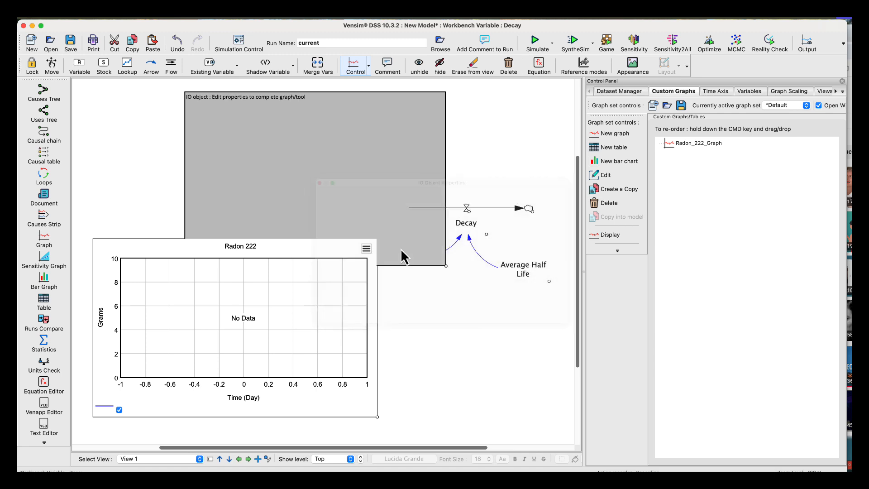
{"action": "left_click", "coordinate": [508, 67]}
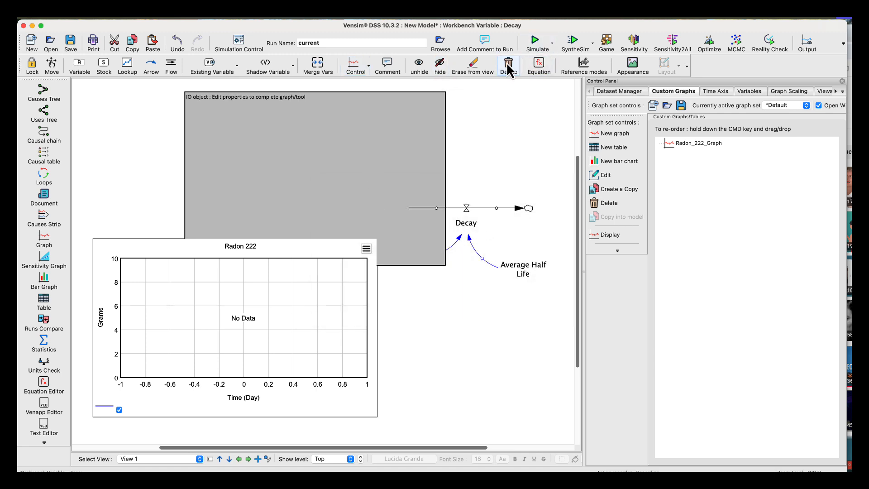
{"action": "left_click", "coordinate": [372, 121]}
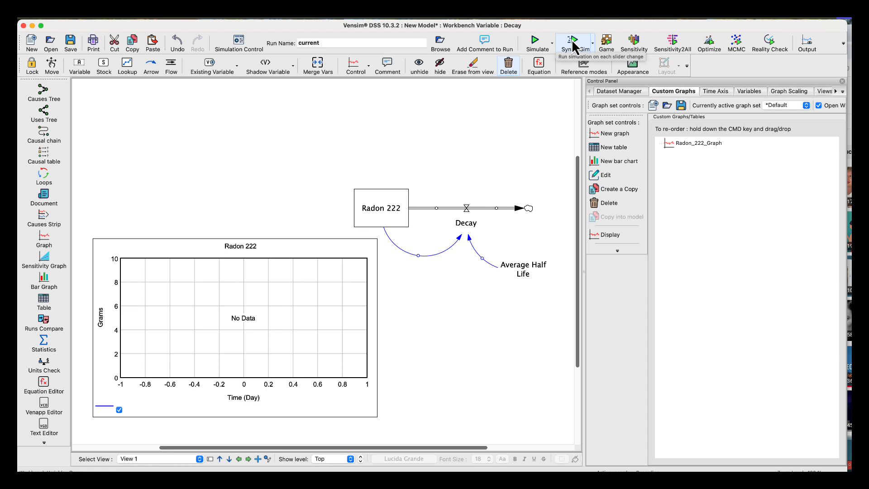
Try to simulate the model.
{"action": "left_click", "coordinate": [531, 37]}
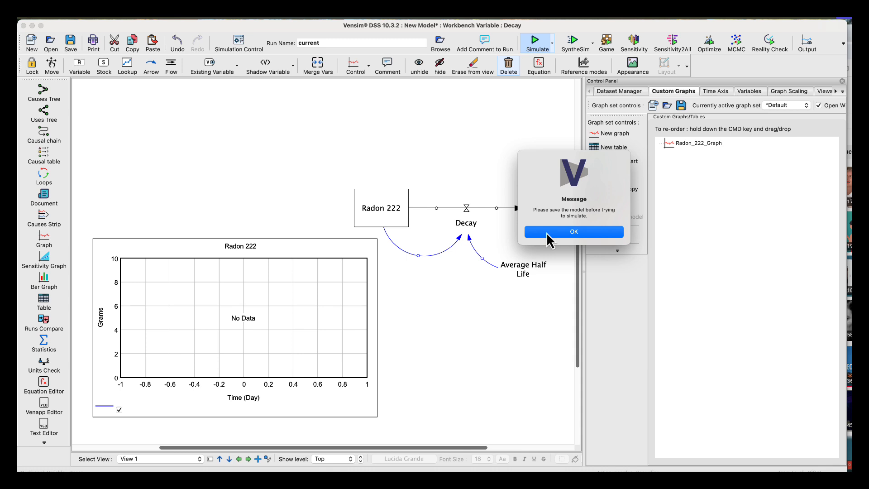
{"action": "left_click", "coordinate": [546, 232]}
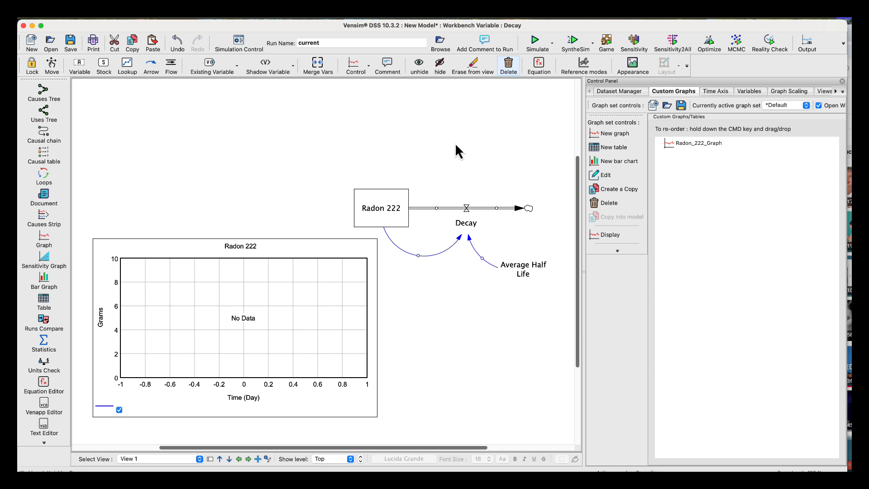
Select everything on the sketch and save the model in the Vensim Videos folder as a text format model named "Exponential Decay Vensim".
{"action": "left_click", "coordinate": [52, 64]}
{"action": "key", "text": "super+a"}
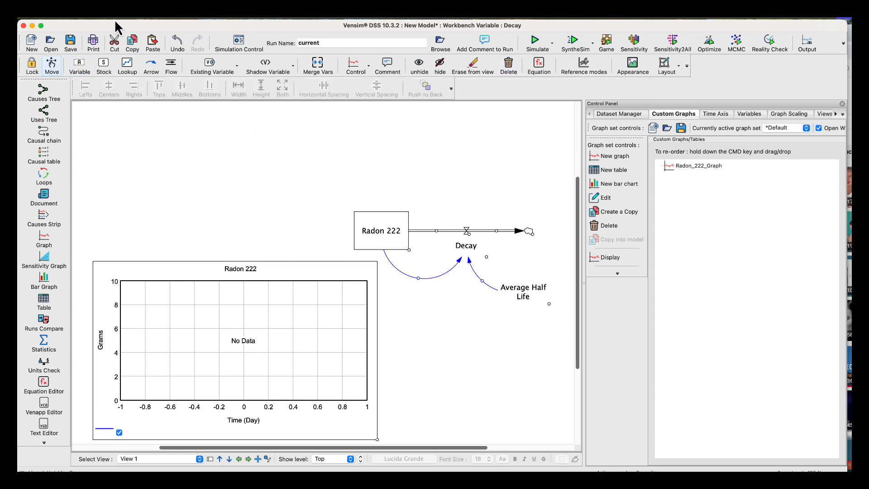
{"action": "left_click", "coordinate": [91, 18]}
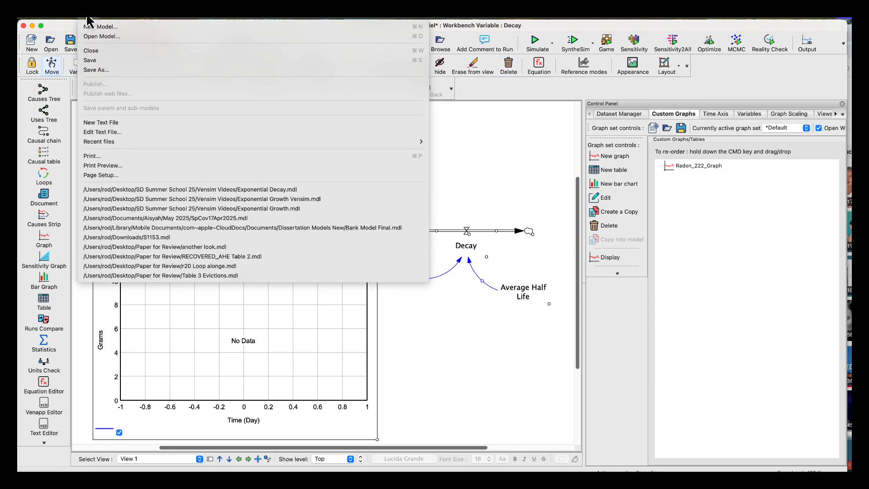
{"action": "left_click", "coordinate": [91, 60]}
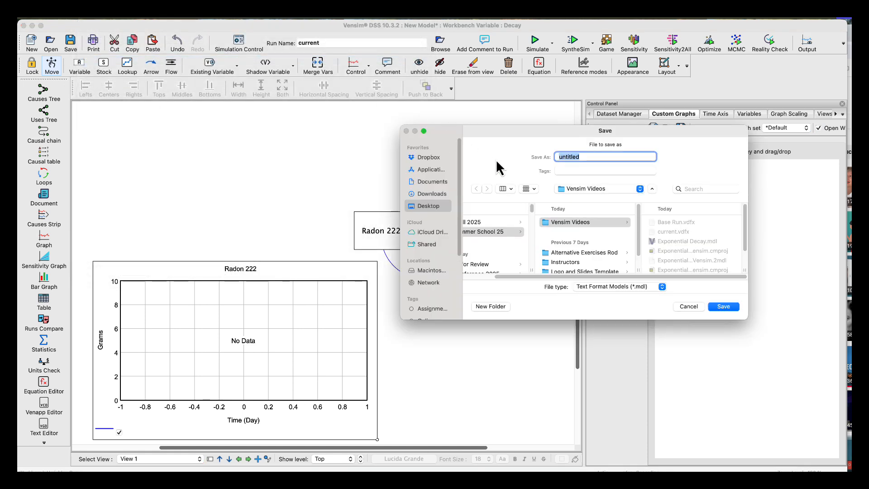
{"action": "type", "text": "Exponential Decay"}
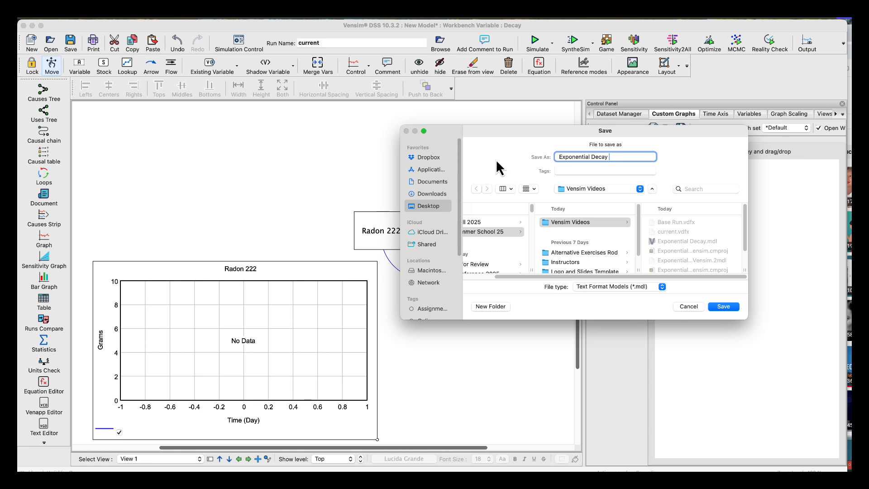
{"action": "type", "text": " Vensim"}
{"action": "left_click", "coordinate": [726, 307]}
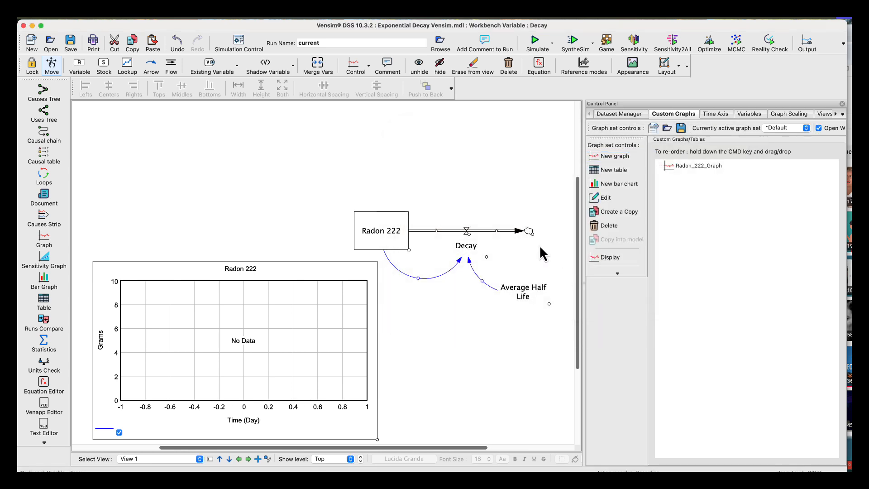
Simulate the model under the run name "current", overwriting the existing current.vdfx dataset.
{"action": "left_click", "coordinate": [535, 43]}
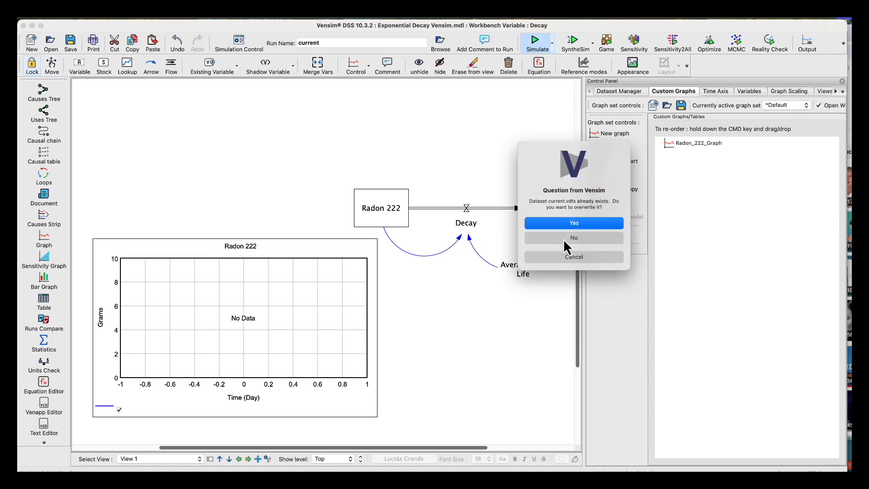
{"action": "left_click", "coordinate": [542, 225]}
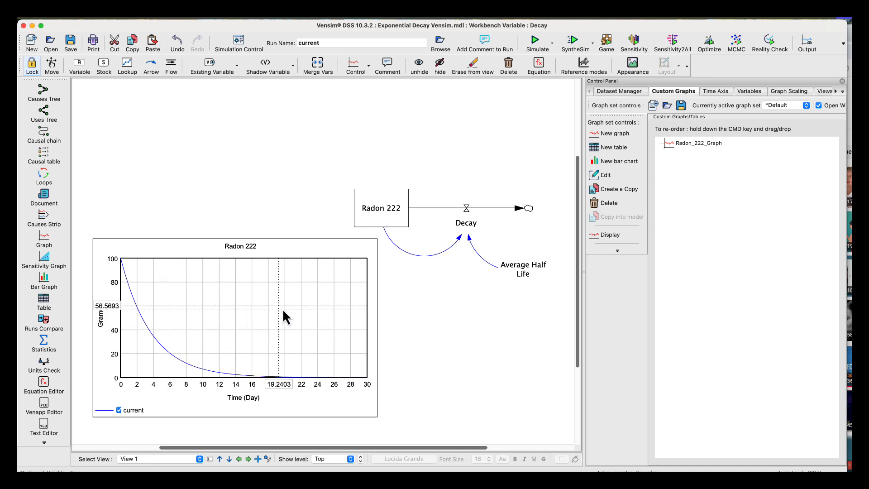
Edit Radon_222_Graph to give the Radon 222 series a line thickness of 3.
{"action": "left_click", "coordinate": [672, 145]}
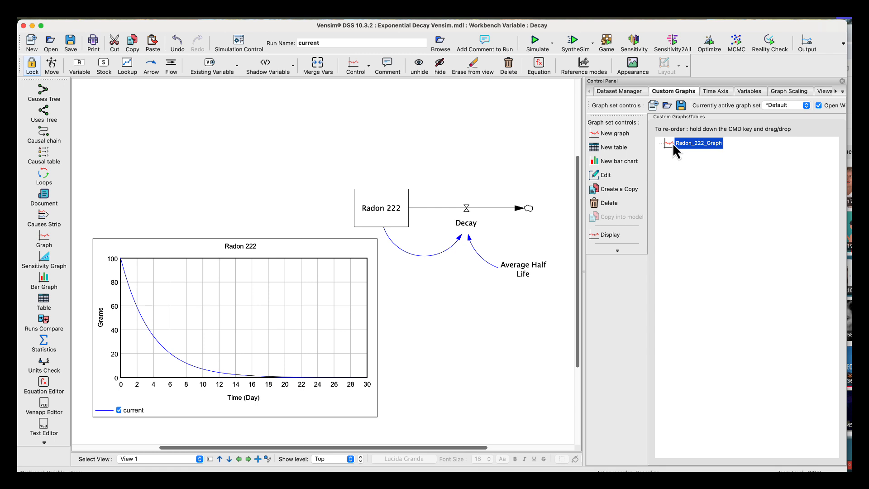
{"action": "left_click", "coordinate": [605, 175]}
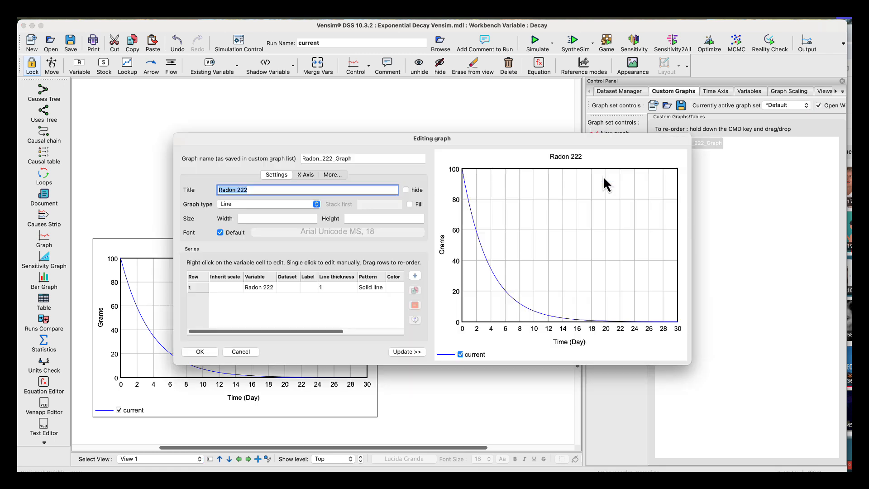
{"action": "left_click", "coordinate": [343, 286]}
{"action": "left_click", "coordinate": [353, 287]}
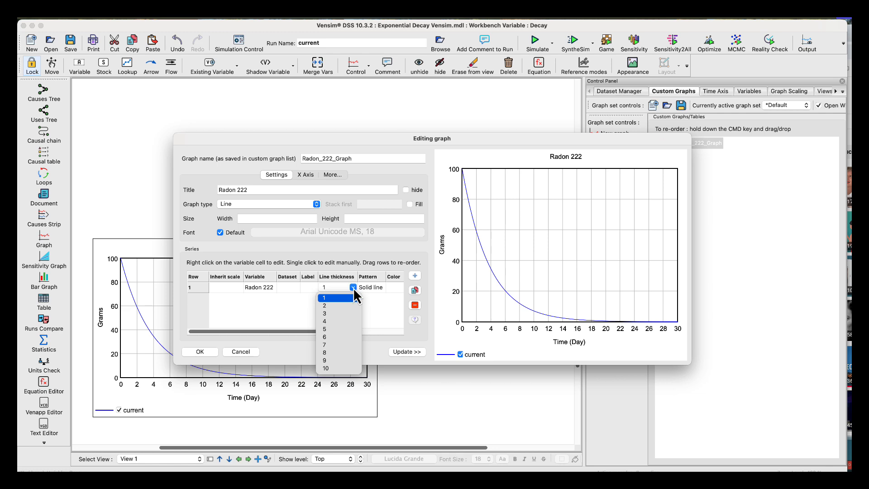
{"action": "left_click", "coordinate": [327, 314]}
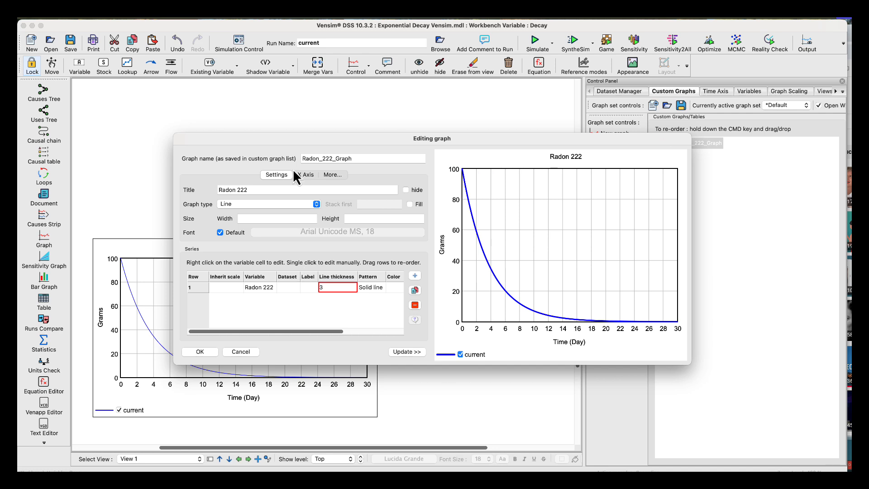
{"action": "left_click", "coordinate": [187, 354]}
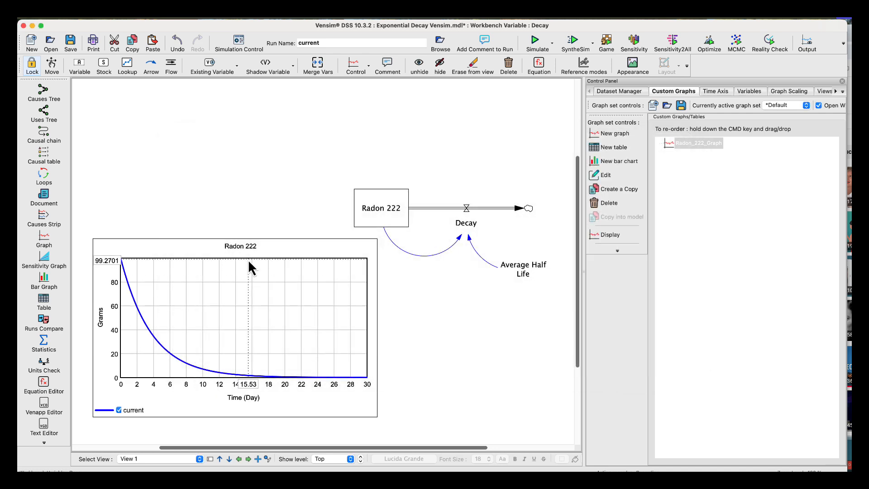
Change the run name to "Base Run" and simulate the model under that name.
{"action": "double_click", "coordinate": [324, 43]}
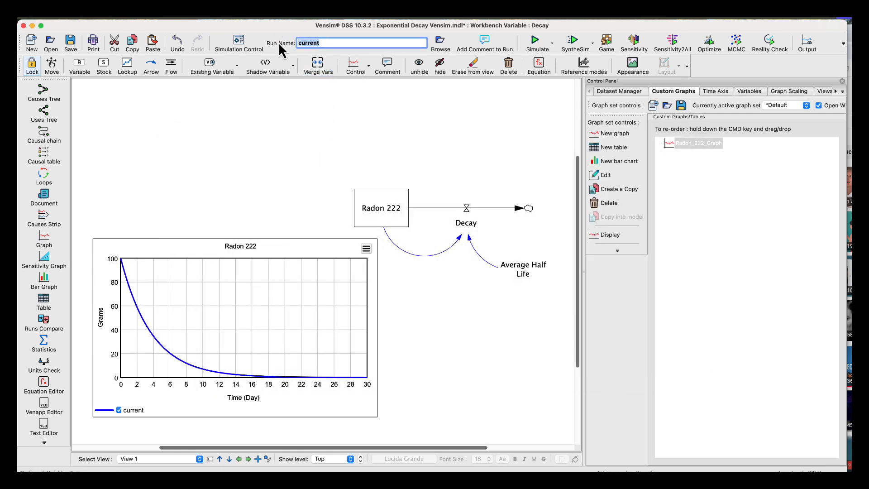
{"action": "type", "text": "BAs"}
{"action": "key", "text": "BackSpace"}
{"action": "key", "text": "BackSpace"}
{"action": "type", "text": "ase Run"}
{"action": "left_click", "coordinate": [287, 116]}
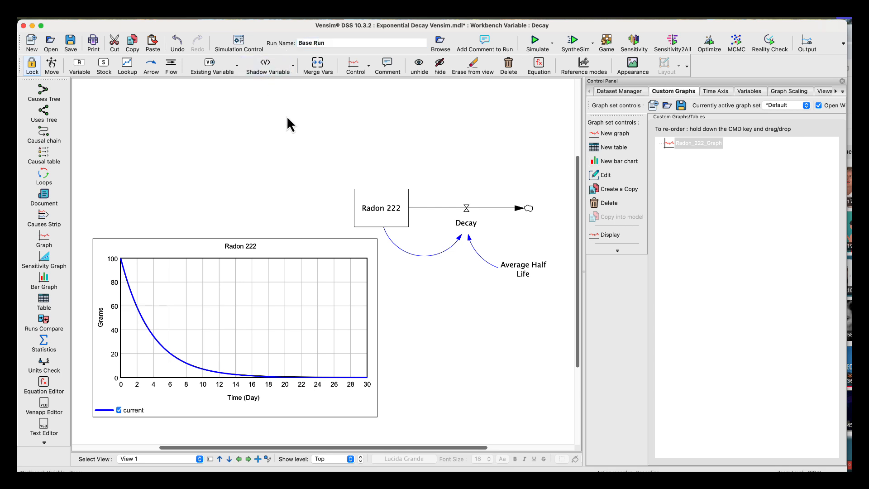
{"action": "left_click", "coordinate": [535, 42]}
{"action": "left_click", "coordinate": [545, 223]}
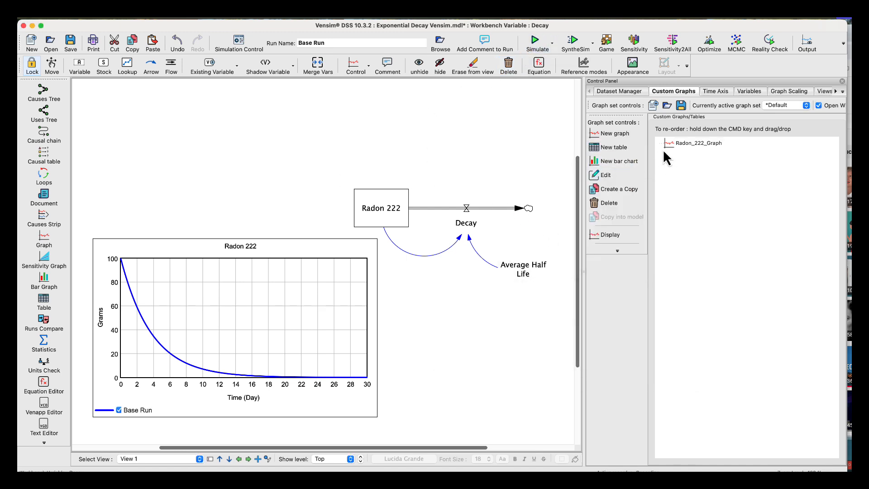
Open Radon_222_Graph for editing and assign the "Base Run" dataset to its Radon 222 series.
{"action": "left_click", "coordinate": [676, 144]}
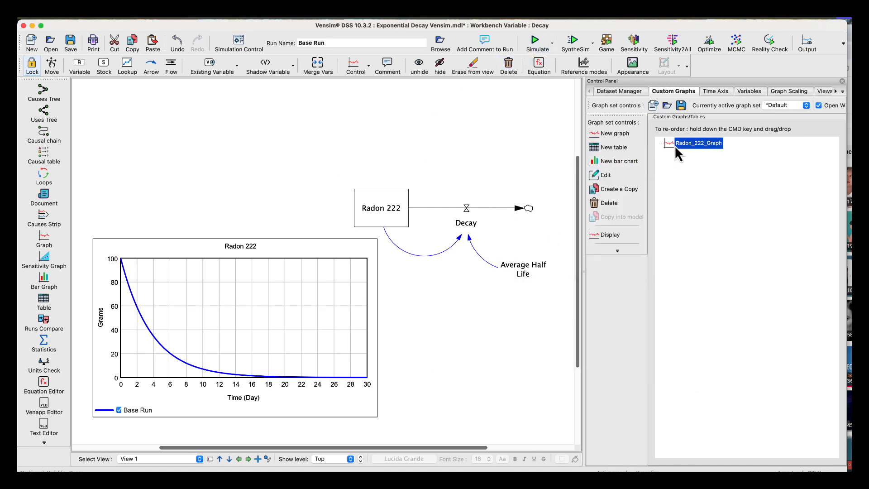
{"action": "left_click", "coordinate": [602, 175]}
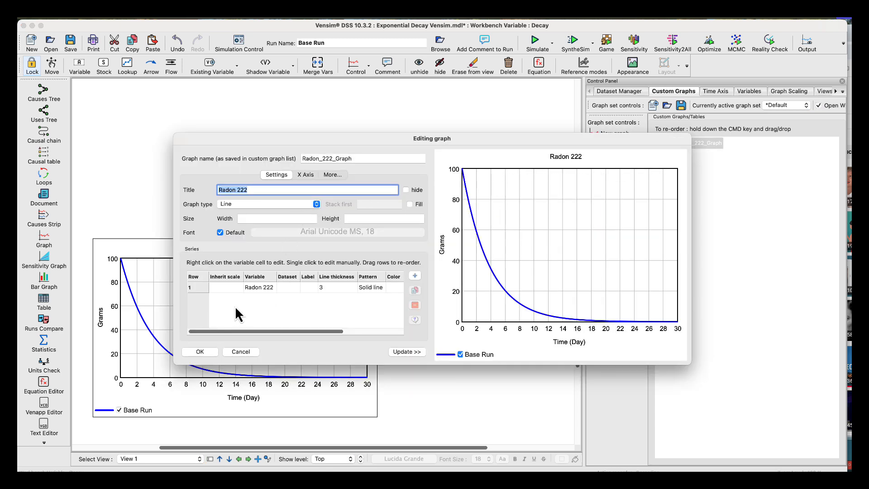
{"action": "left_click", "coordinate": [293, 288]}
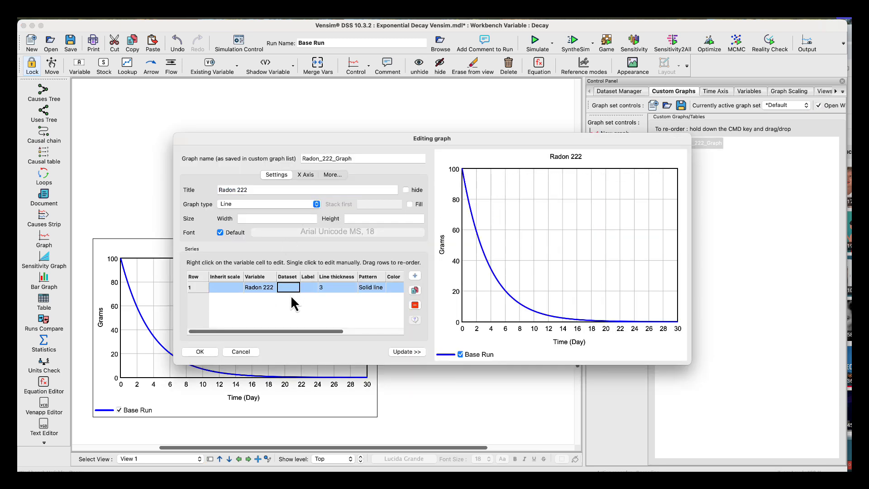
{"action": "type", "text": "BAse"}
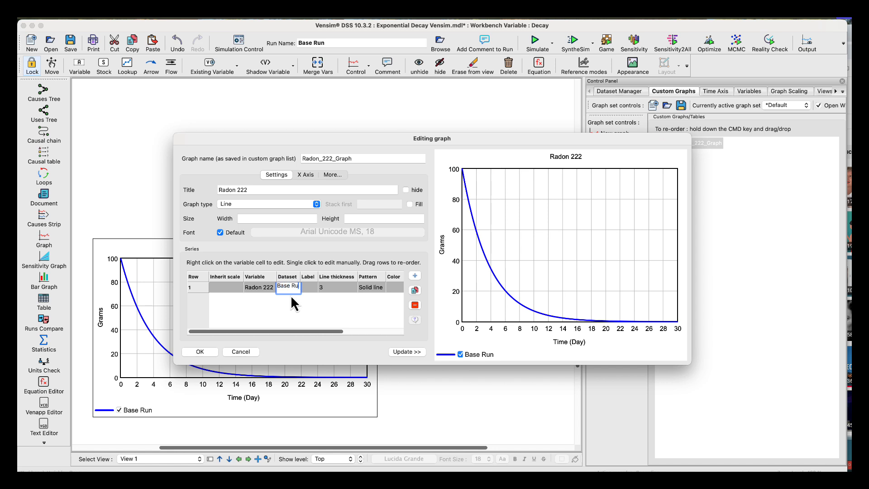
{"action": "left_click", "coordinate": [277, 305]}
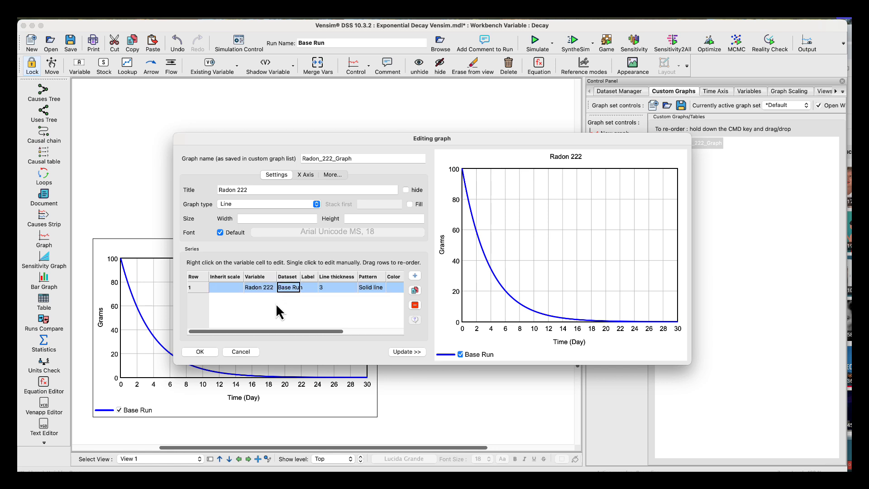
Add Radon 222 as a second series without a dataset, let it inherit the scale, and save the graph.
{"action": "left_click", "coordinate": [414, 275]}
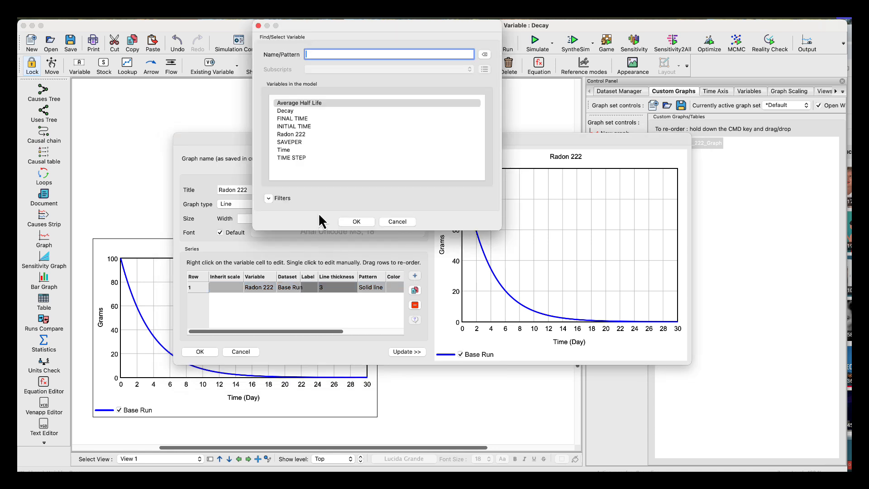
{"action": "left_click", "coordinate": [283, 135]}
{"action": "left_click", "coordinate": [355, 221]}
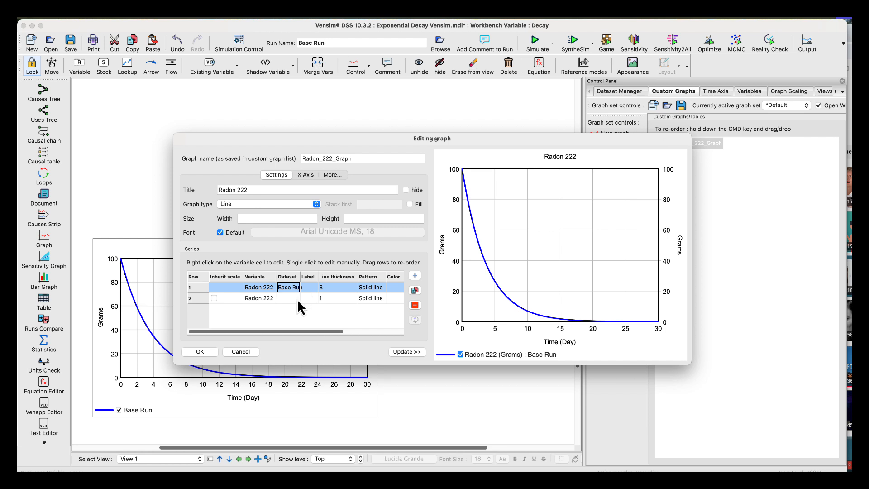
{"action": "left_click", "coordinate": [214, 300]}
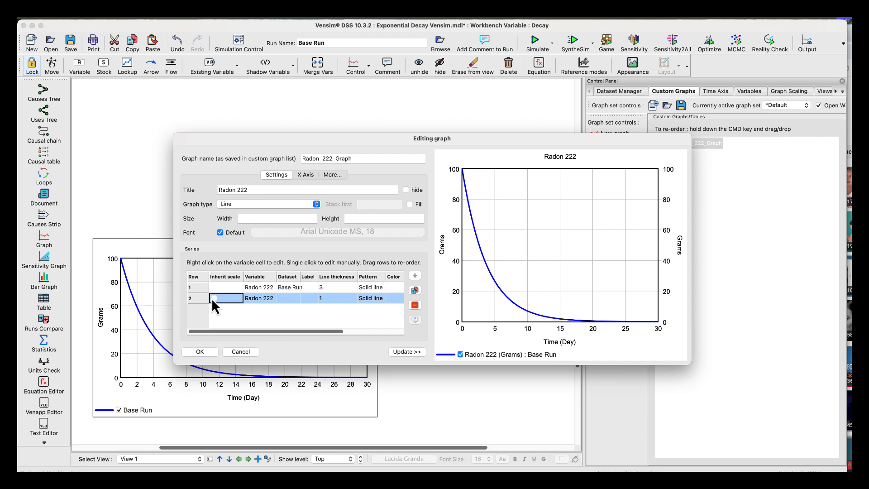
{"action": "left_click", "coordinate": [211, 298]}
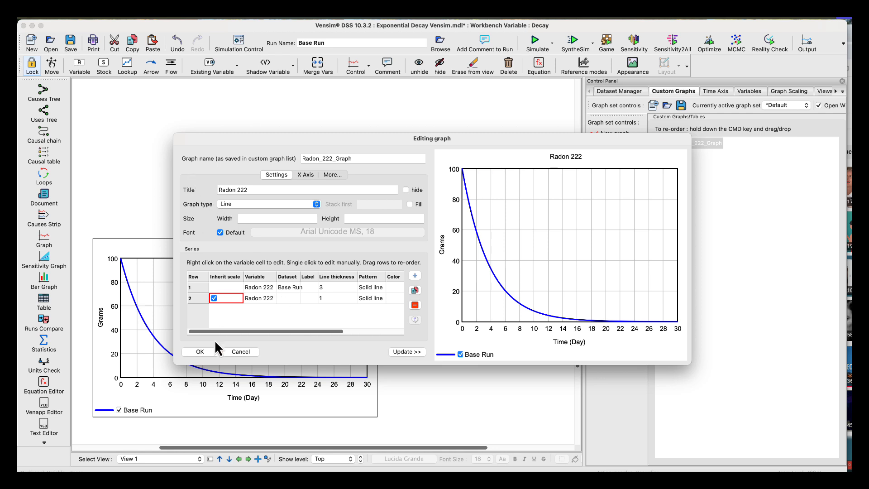
{"action": "left_click", "coordinate": [200, 351]}
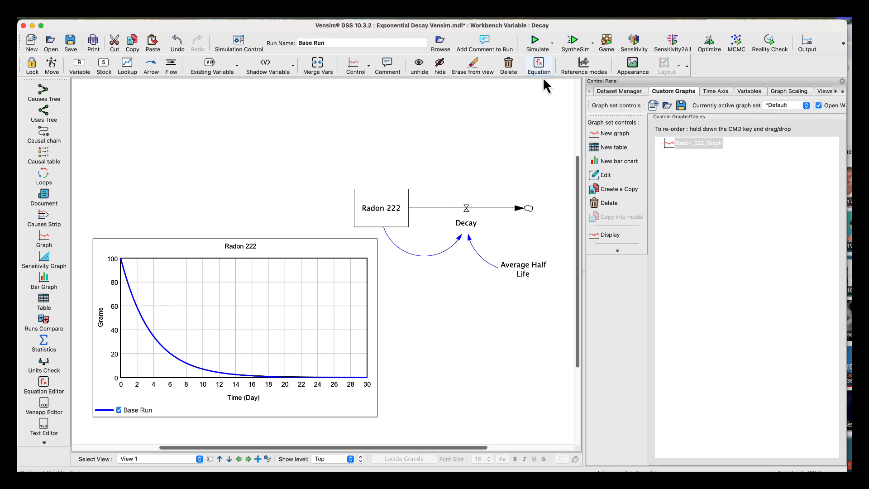
Set the SyntheSim range of Average Half Life to minimum 1, maximum 10 and increment .1 in its equation settings.
{"action": "left_click", "coordinate": [517, 264]}
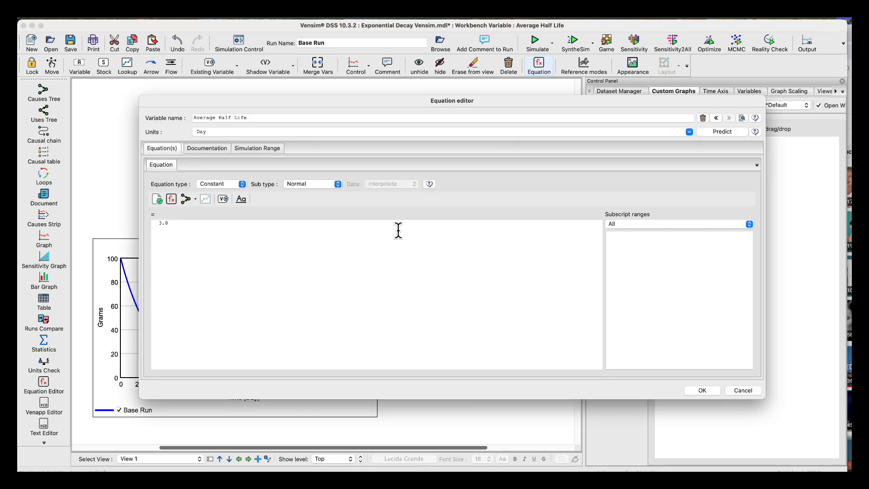
{"action": "left_click", "coordinate": [258, 148]}
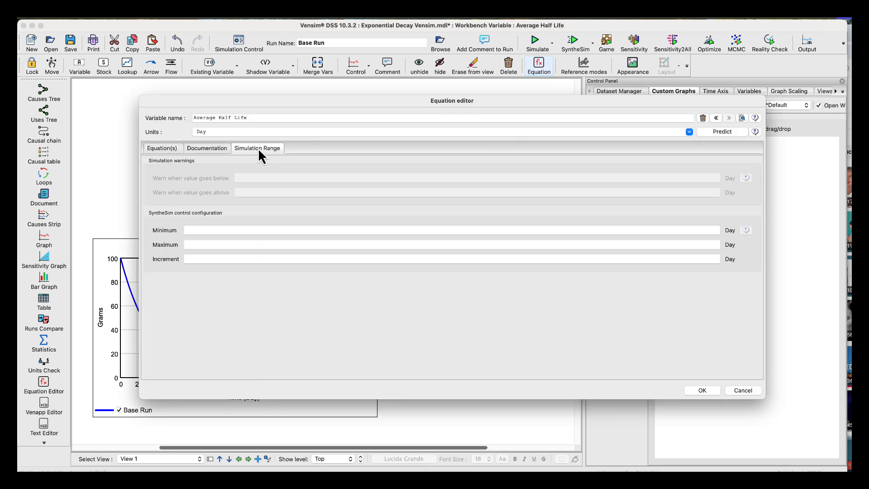
{"action": "left_click", "coordinate": [203, 229]}
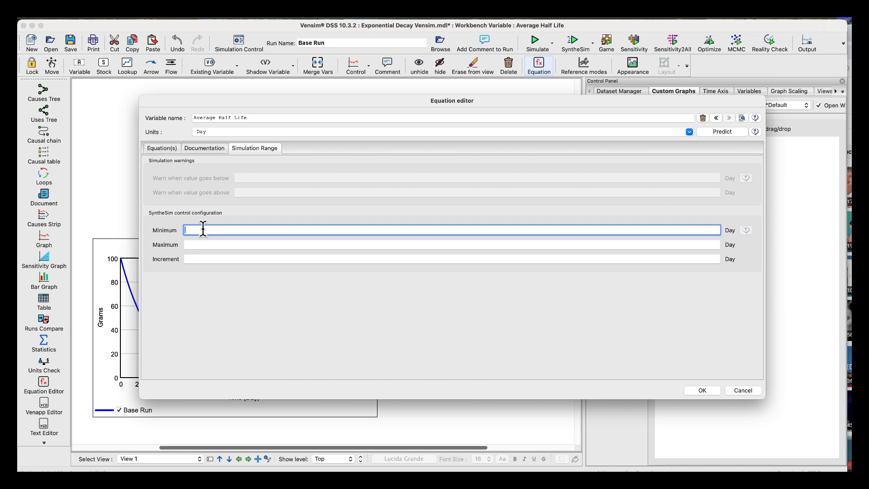
{"action": "type", "text": "1"}
{"action": "left_click", "coordinate": [201, 244]}
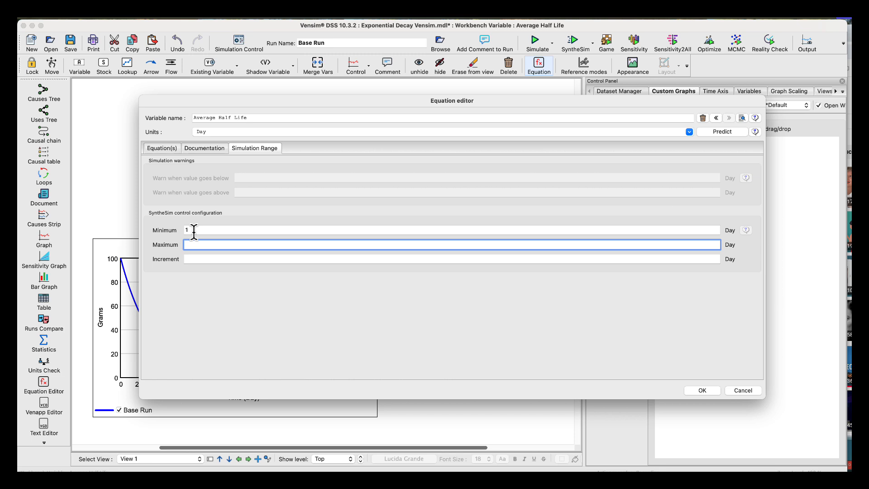
{"action": "type", "text": "10"}
{"action": "left_click", "coordinate": [197, 257]}
{"action": "type", "text": ".1"}
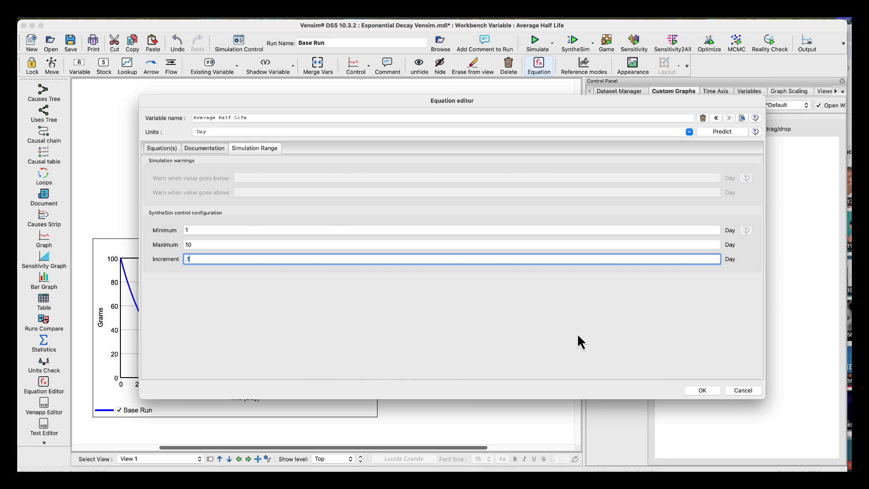
{"action": "left_click", "coordinate": [702, 390]}
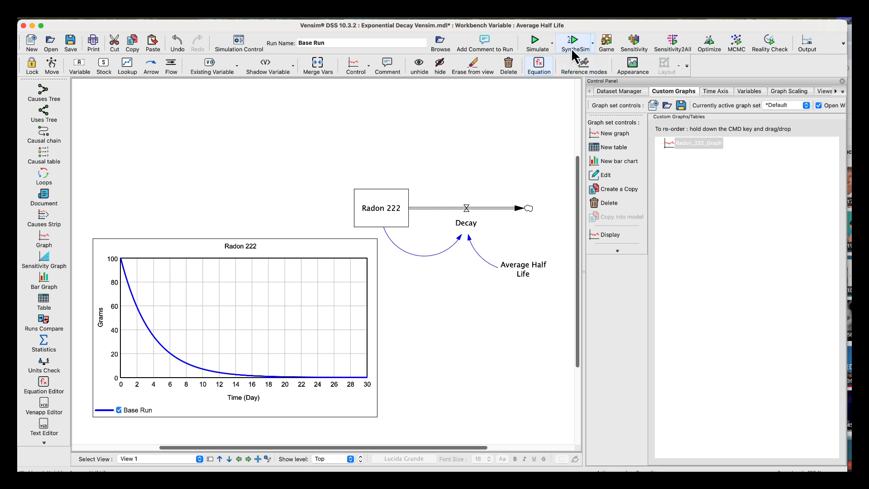
Change the run name to "Current".
{"action": "left_click", "coordinate": [316, 43]}
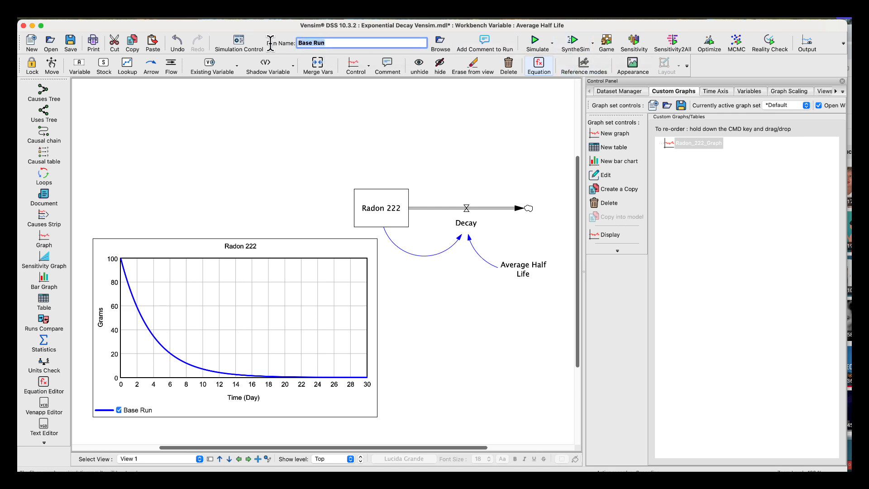
{"action": "type", "text": "Current"}
{"action": "key", "text": "Return"}
Unload the current.vdfx dataset, leaving only Base Run.vdfx loaded.
{"action": "left_click", "coordinate": [612, 93]}
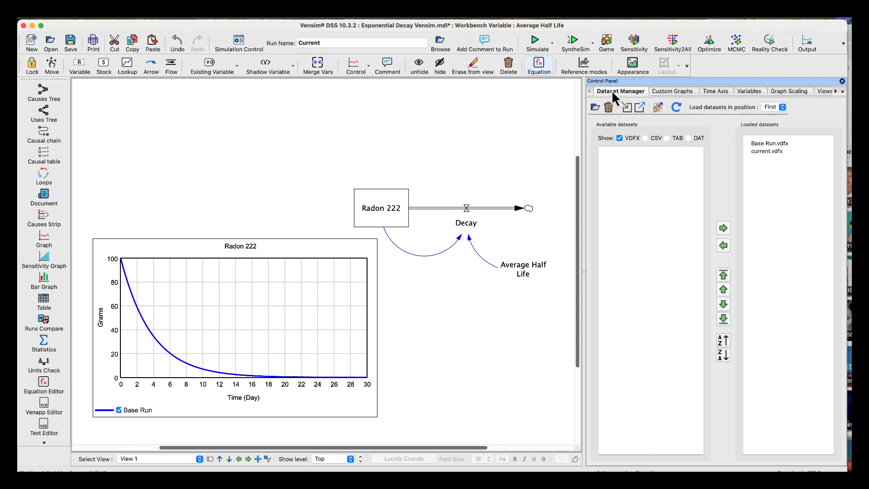
{"action": "left_click", "coordinate": [755, 152]}
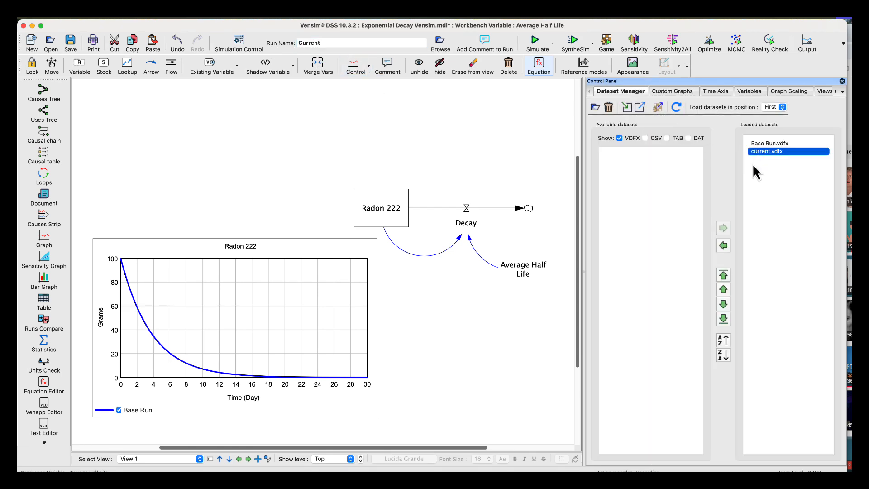
{"action": "left_click", "coordinate": [723, 245]}
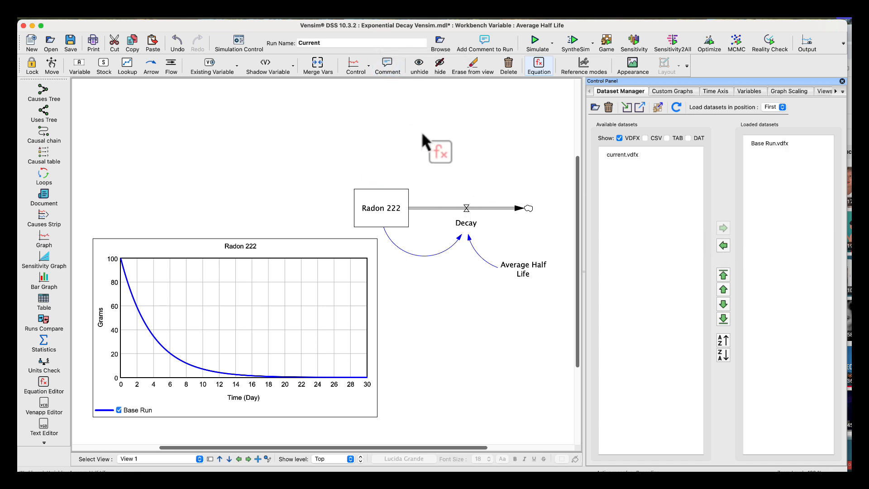
Start SyntheSim for the Current run and inspect the Radon 222 curve on the graph.
{"action": "left_click", "coordinate": [574, 44]}
{"action": "left_click", "coordinate": [561, 221]}
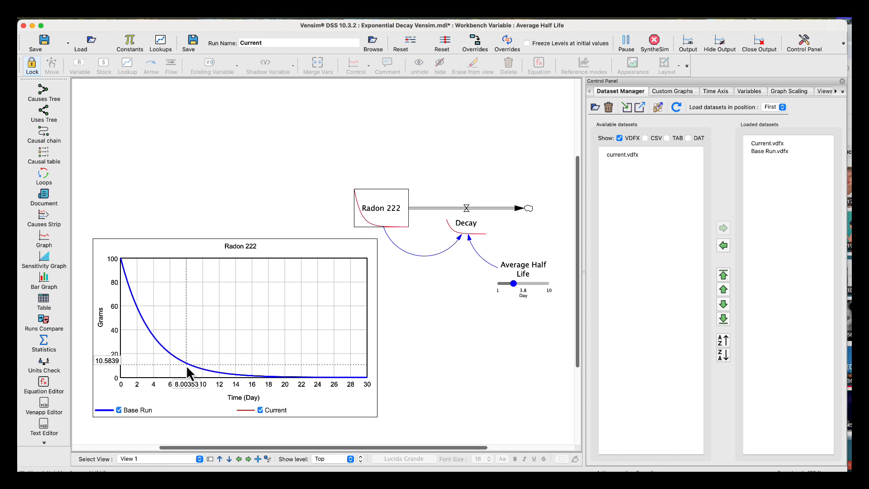
{"action": "mouse_move", "coordinate": [186, 363]}
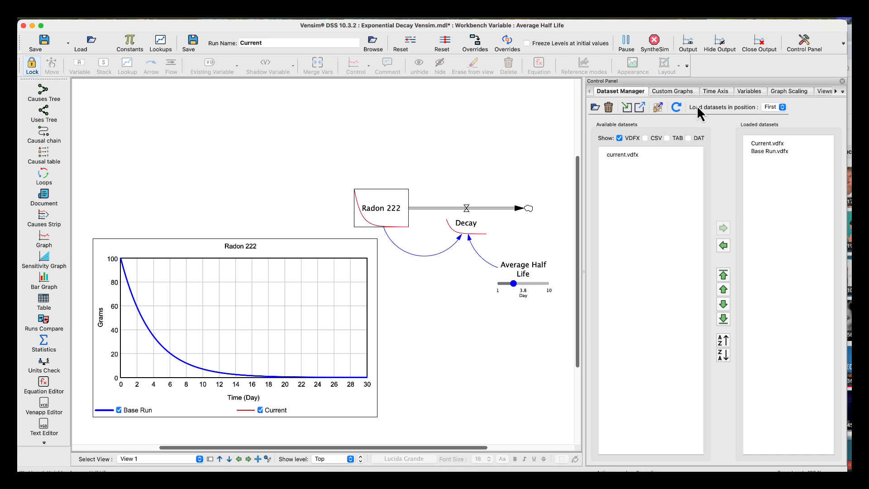
Set the line thickness of the second Radon 222 series in Radon_222_Graph to 3.
{"action": "left_click", "coordinate": [684, 93]}
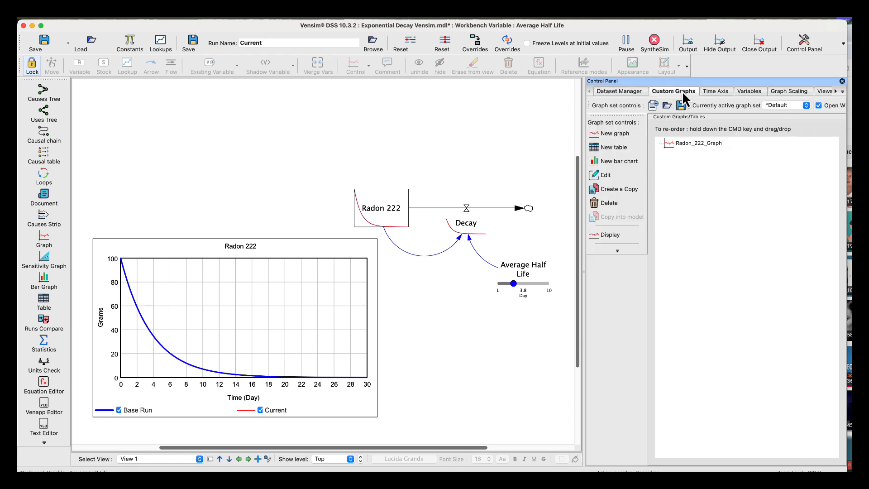
{"action": "left_click", "coordinate": [623, 91]}
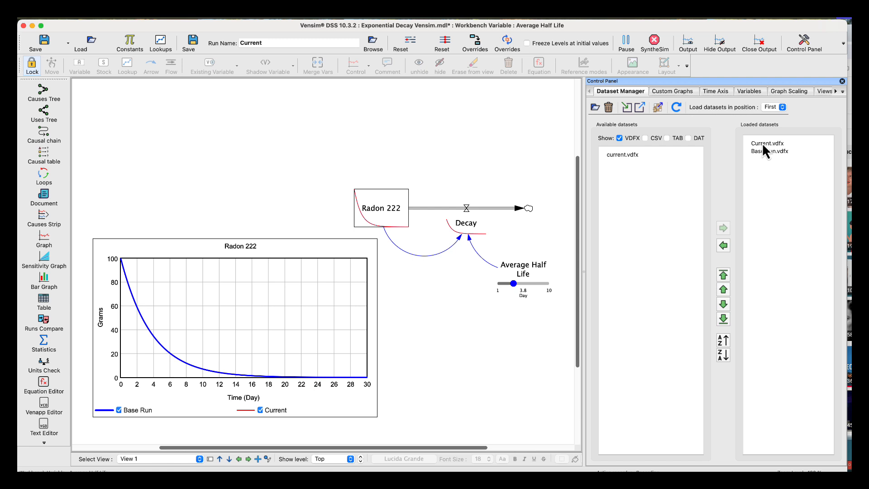
{"action": "left_click", "coordinate": [674, 93]}
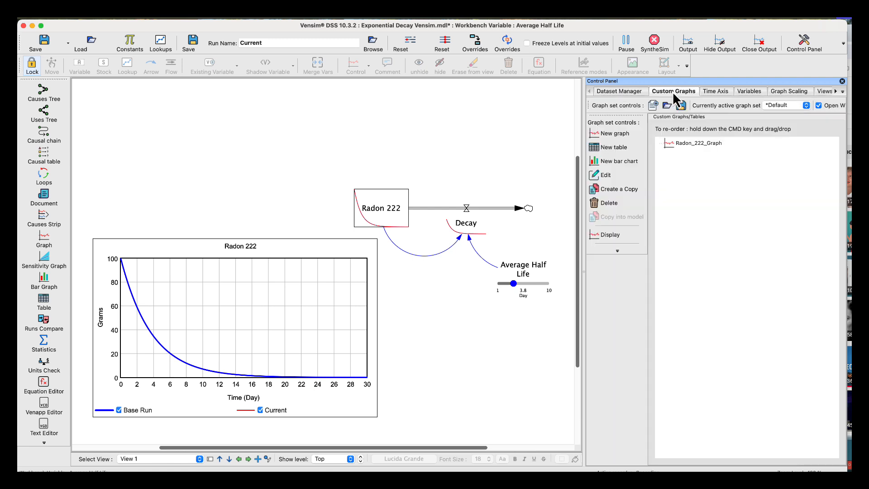
{"action": "left_click", "coordinate": [676, 143]}
{"action": "left_click", "coordinate": [605, 175]}
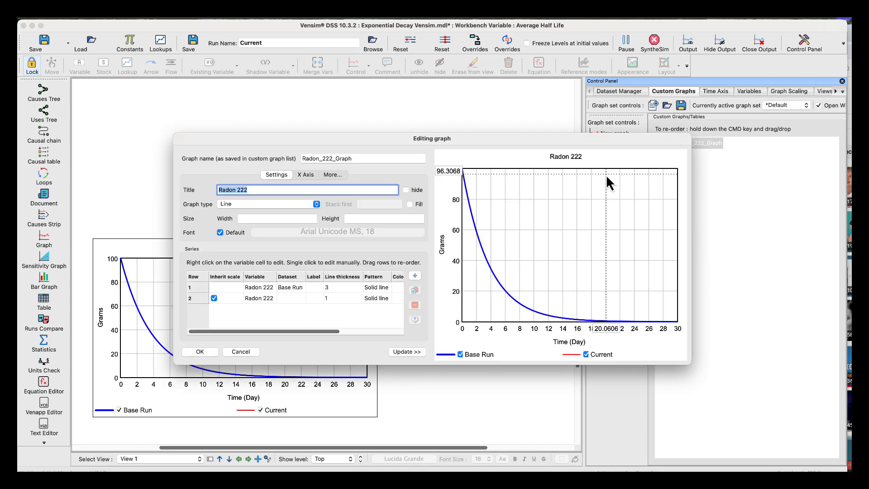
{"action": "left_click", "coordinate": [333, 299]}
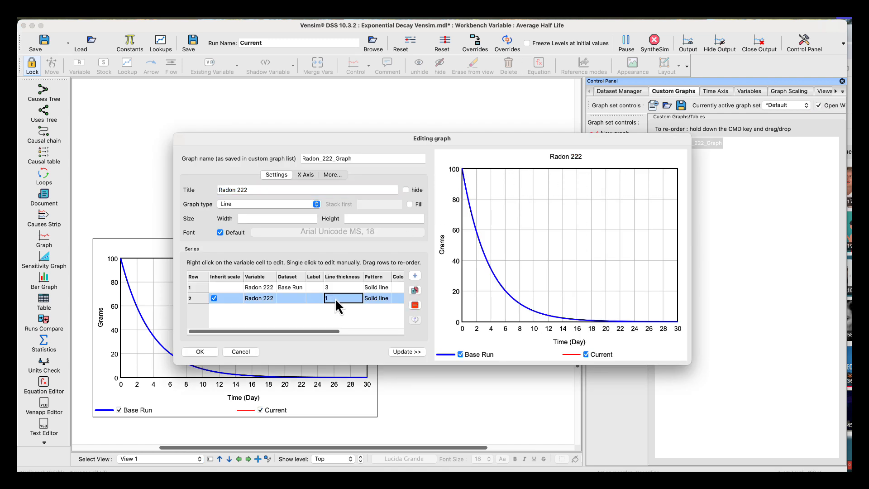
{"action": "left_click", "coordinate": [348, 297]}
{"action": "left_click", "coordinate": [340, 329]}
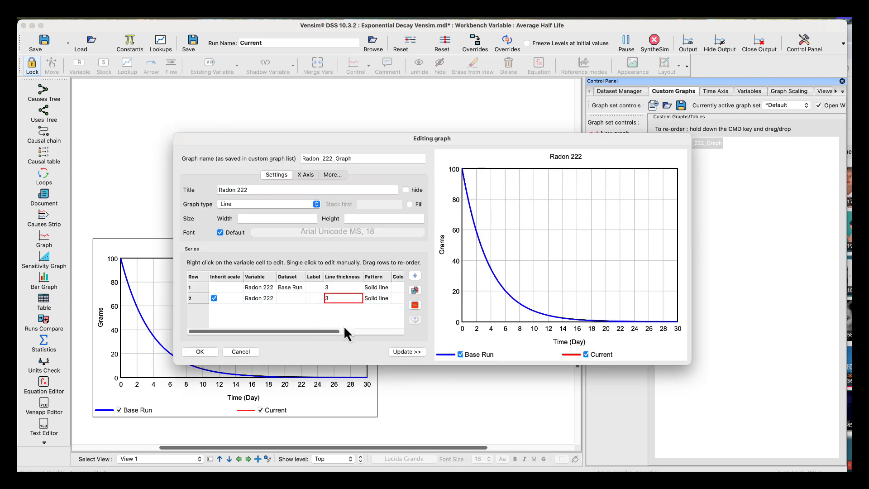
{"action": "left_click", "coordinate": [207, 351]}
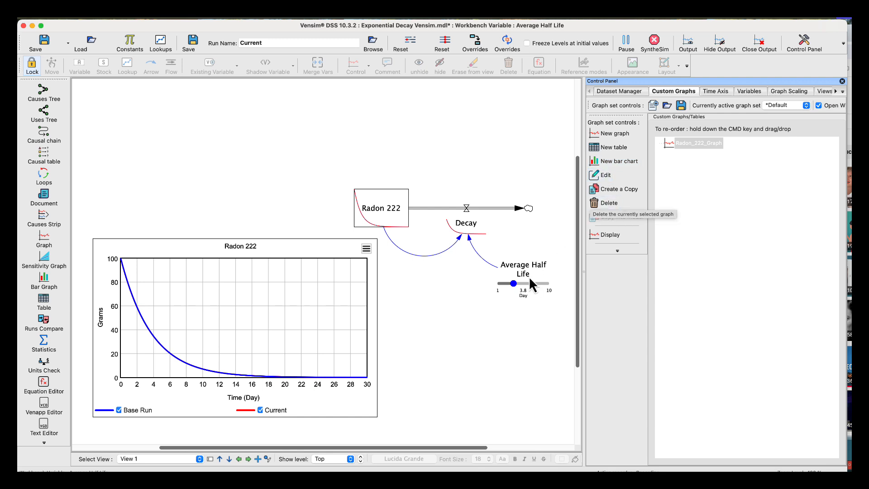
Vary Average Half Life to 8 and then 2.6 days to compare against the base run, and stop SyntheSim.
{"action": "left_click_drag", "start_coordinate": [514, 286], "coordinate": [539, 288]}
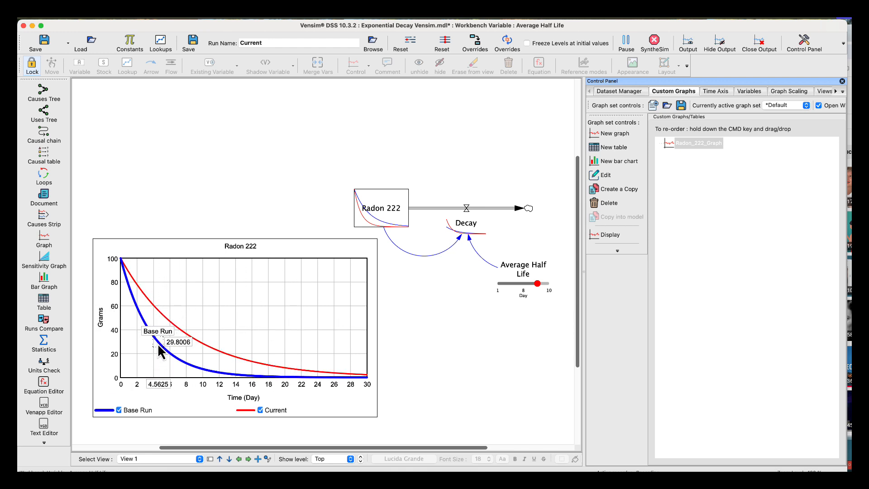
{"action": "mouse_move", "coordinate": [174, 329]}
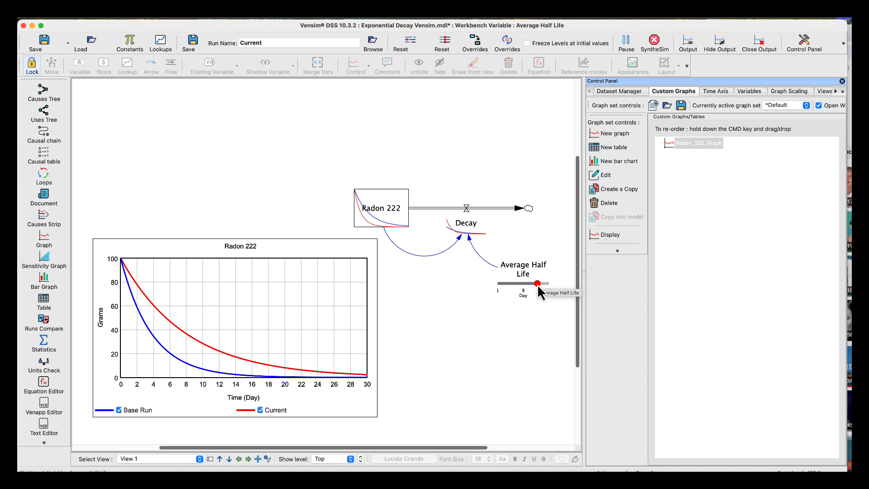
{"action": "left_click_drag", "start_coordinate": [538, 286], "coordinate": [507, 287]}
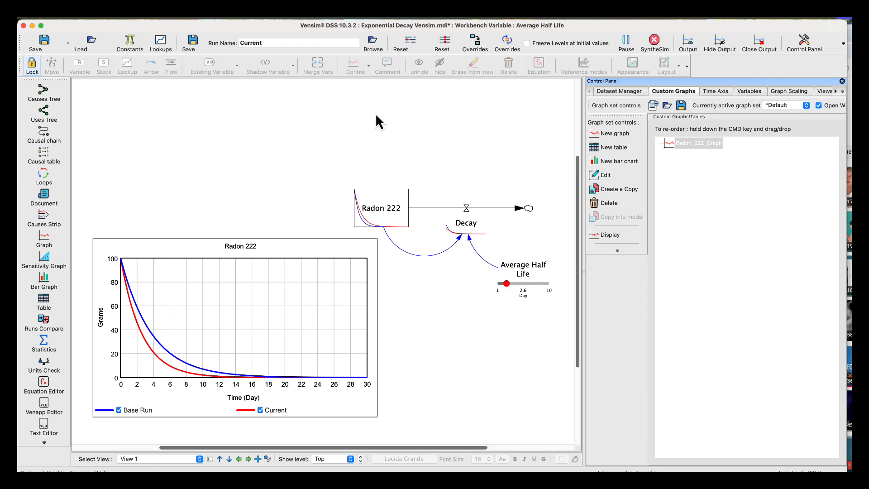
{"action": "left_click", "coordinate": [653, 39]}
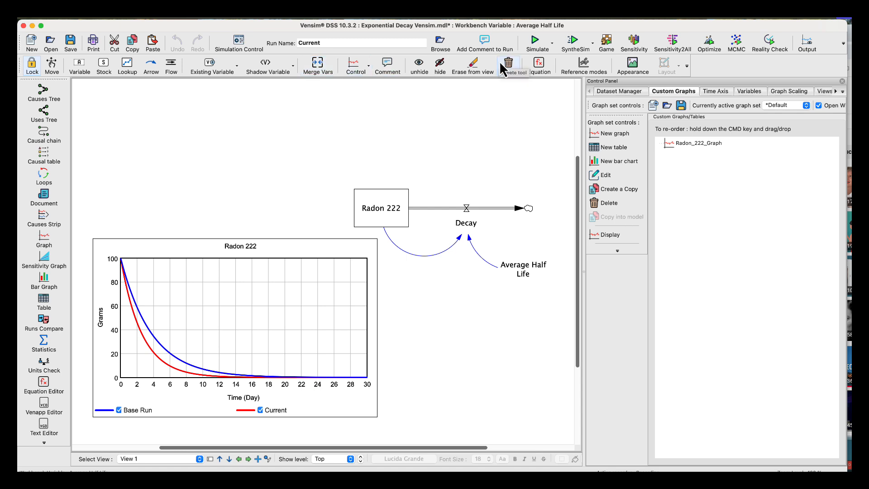
Set the constant value in the Average Half Life equation to .26.
{"action": "left_click", "coordinate": [538, 63]}
{"action": "left_click", "coordinate": [526, 269]}
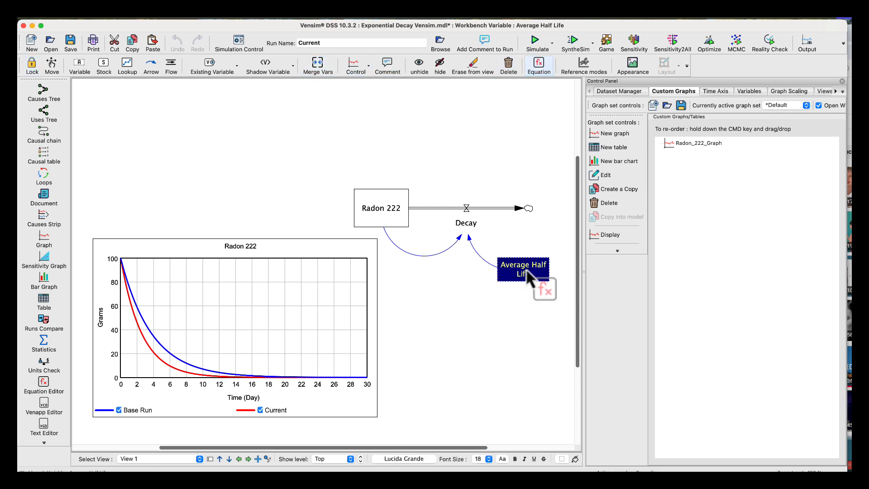
{"action": "type", "text": "3.8"}
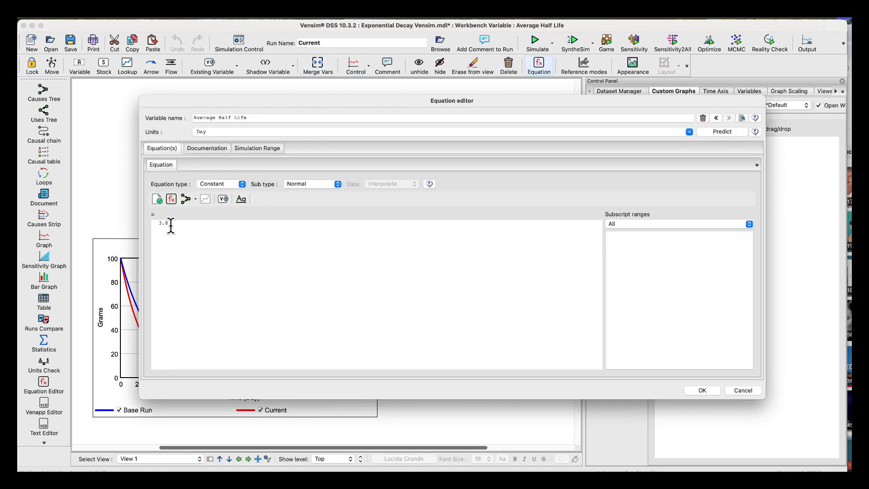
{"action": "left_click_drag", "start_coordinate": [171, 225], "coordinate": [153, 230]}
{"action": "type", "text": ".26"}
{"action": "left_click", "coordinate": [704, 390]}
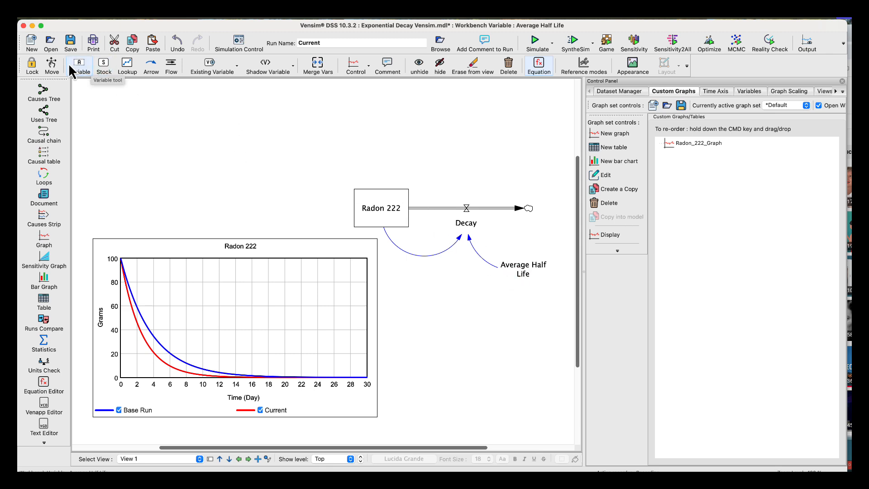
Replace "Average" in the Average Half Life variable's name with "Fractional Daily Decay of Radon".
{"action": "left_click", "coordinate": [80, 67]}
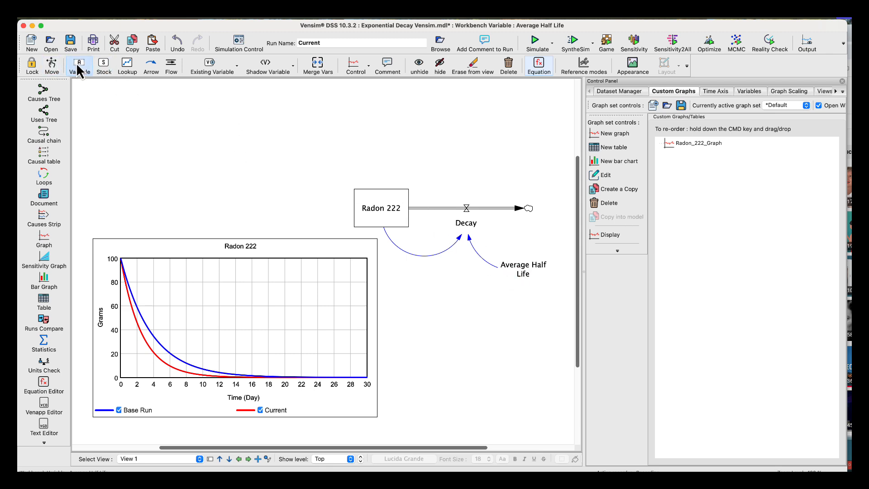
{"action": "left_click", "coordinate": [520, 269]}
{"action": "double_click", "coordinate": [513, 268]}
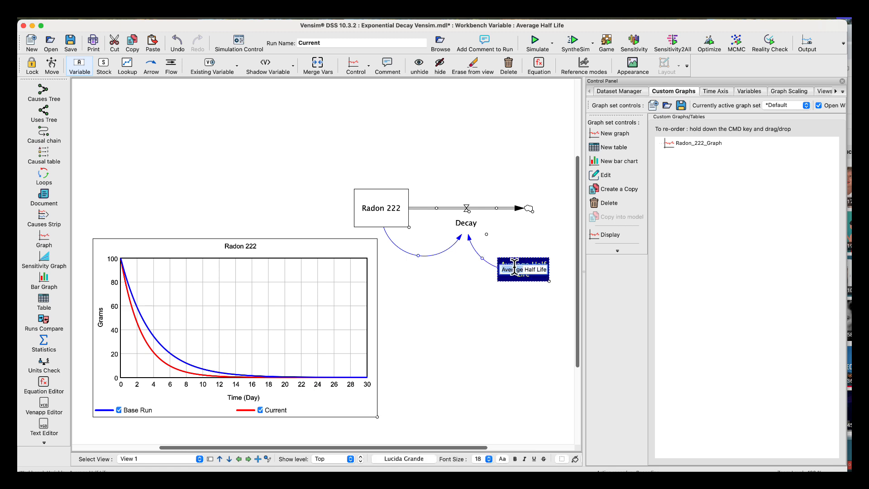
{"action": "type", "text": "Fractional"}
{"action": "type", "text": " Daily De"}
{"action": "type", "text": "cay of Ra"}
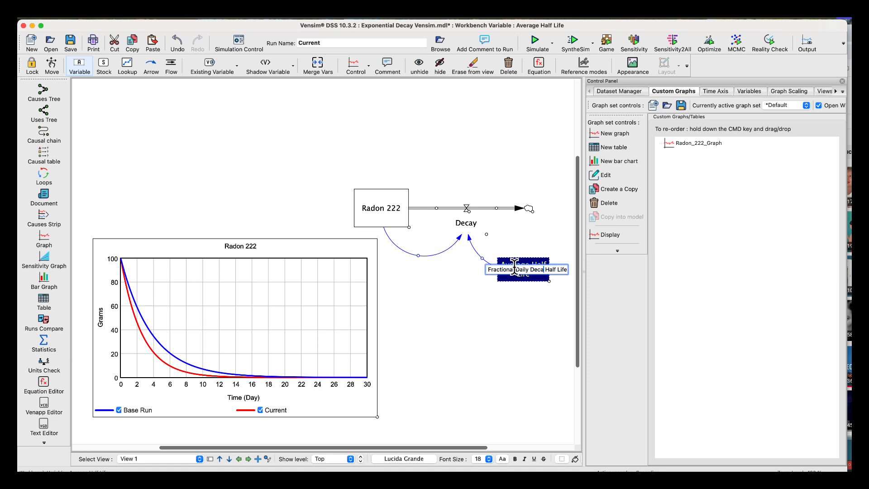
{"action": "type", "text": "don"}
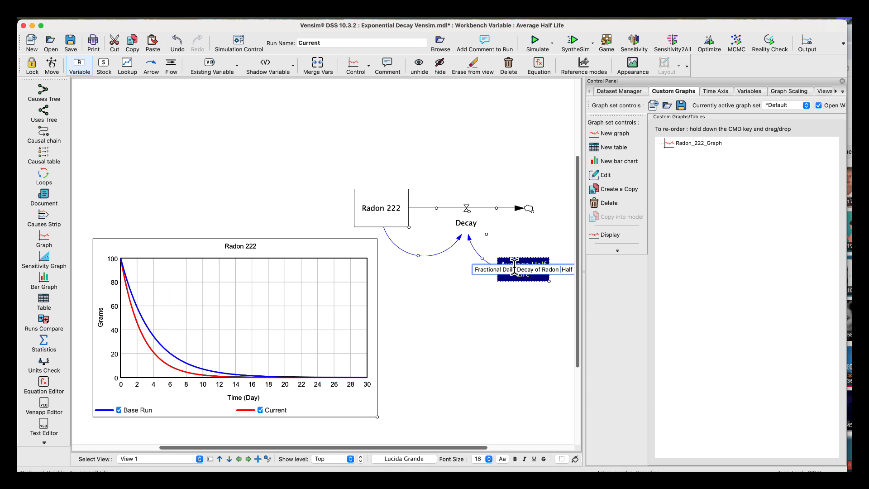
{"action": "key", "text": "Delete"}
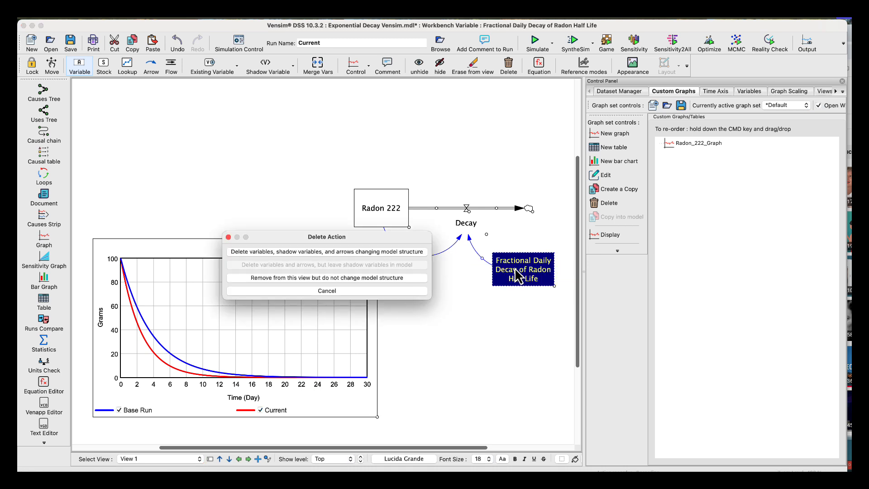
{"action": "left_click", "coordinate": [370, 291]}
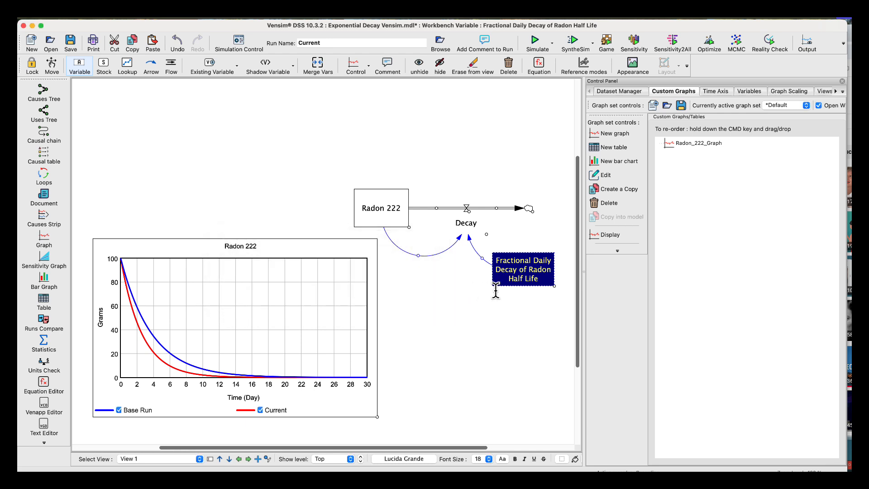
Remove "Half Life" from the variable name so it reads "Fractional Daily Decay of Radon".
{"action": "left_click", "coordinate": [541, 280]}
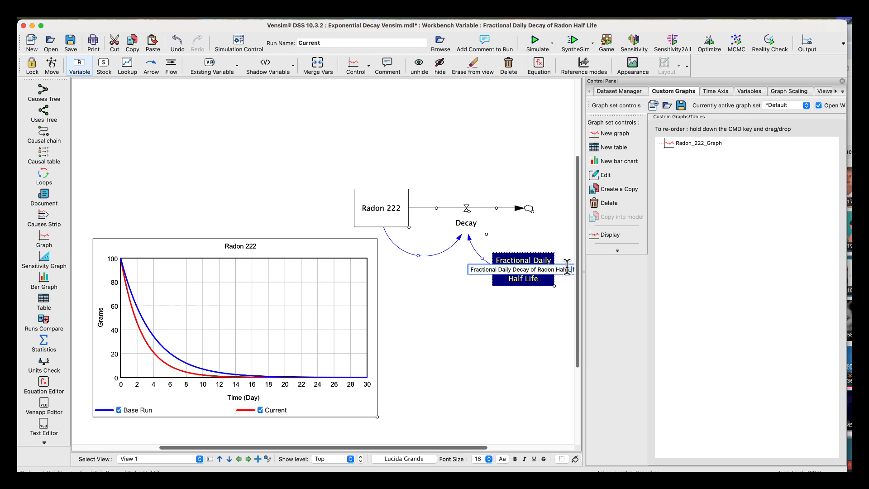
{"action": "key", "text": "Right"}
{"action": "key", "text": "Right"}
{"action": "key", "text": "Right"}
{"action": "key", "text": "BackSpace"}
{"action": "key", "text": "BackSpace"}
{"action": "key", "text": "BackSpace"}
{"action": "key", "text": "BackSpace"}
{"action": "key", "text": "BackSpace"}
{"action": "key", "text": "BackSpace"}
{"action": "key", "text": "BackSpace"}
{"action": "key", "text": "BackSpace"}
{"action": "key", "text": "BackSpace"}
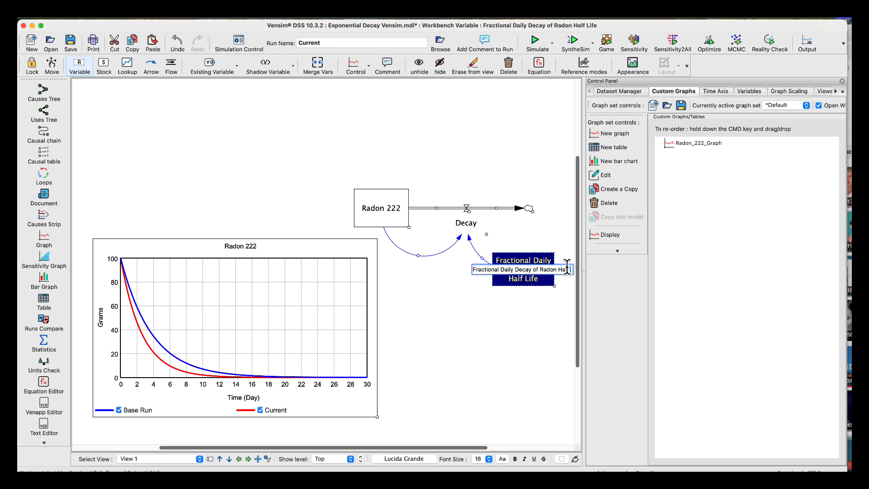
{"action": "key", "text": "BackSpace"}
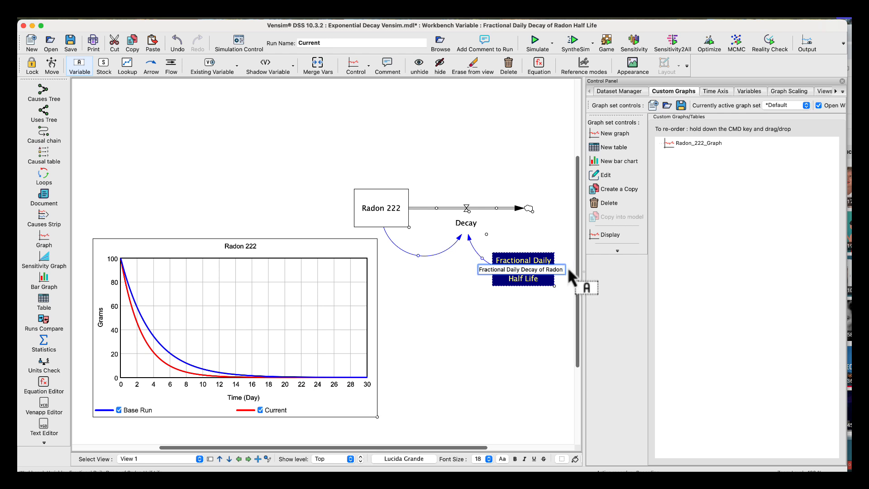
{"action": "left_click", "coordinate": [51, 66]}
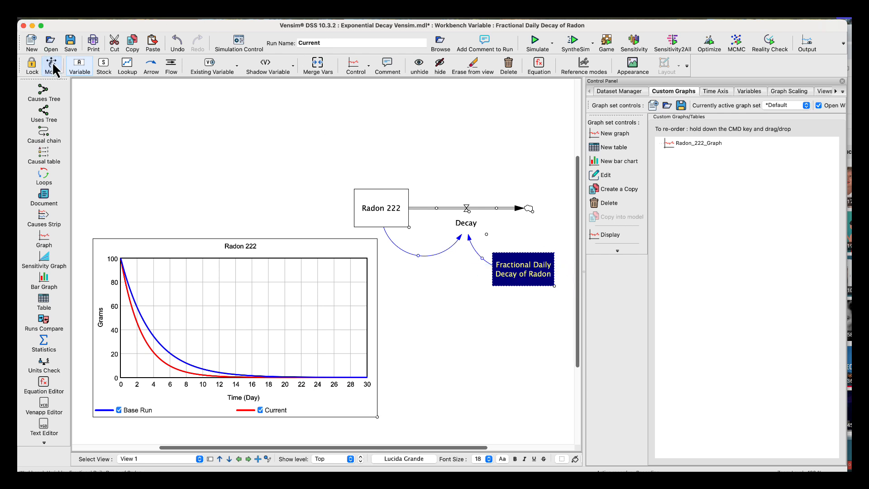
{"action": "left_click", "coordinate": [458, 311]}
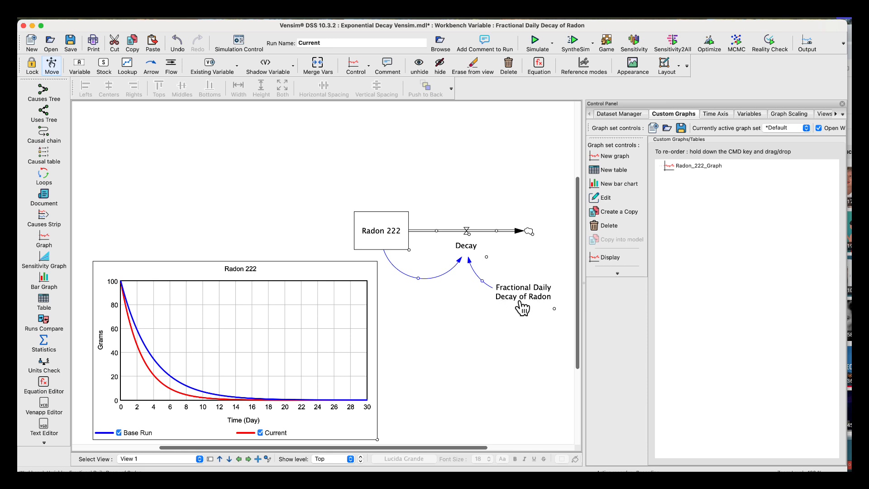
Change the Decay equation to Radon 222*Fractional Daily Decay of Radon.
{"action": "left_click", "coordinate": [473, 252]}
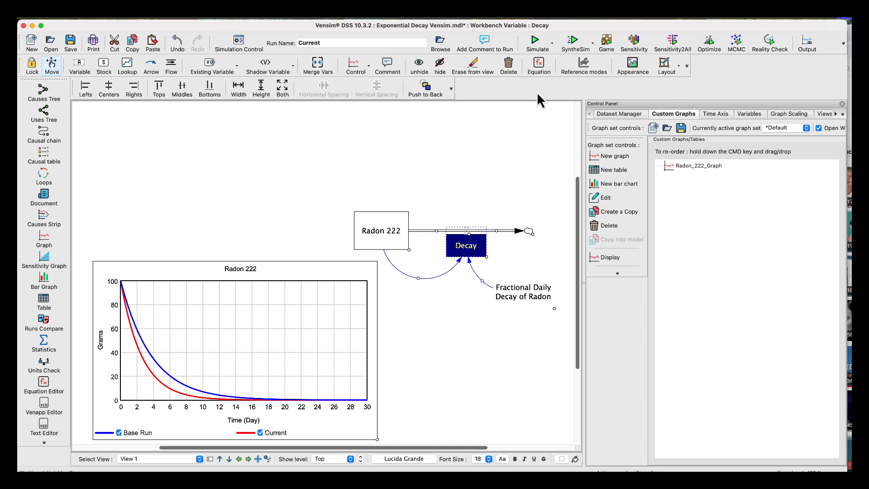
{"action": "left_click_drag", "start_coordinate": [538, 66], "coordinate": [471, 233]}
{"action": "left_click", "coordinate": [469, 232]}
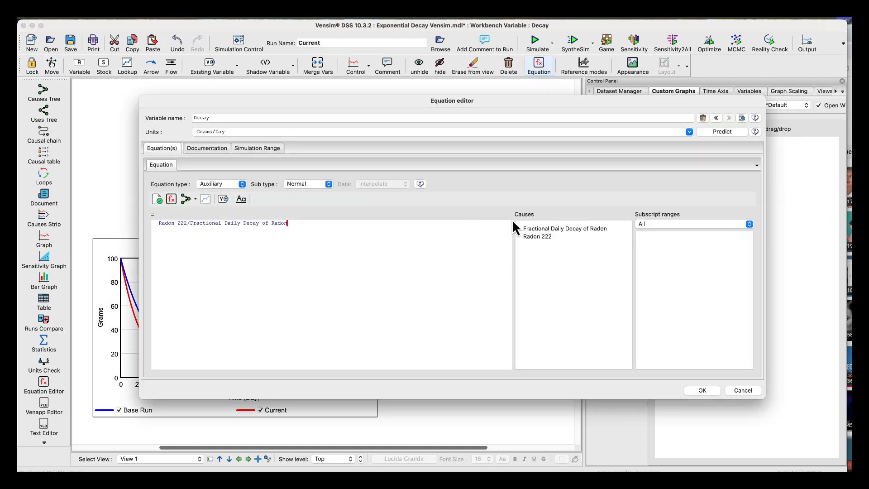
{"action": "left_click", "coordinate": [190, 224]}
{"action": "key", "text": "BackSpace"}
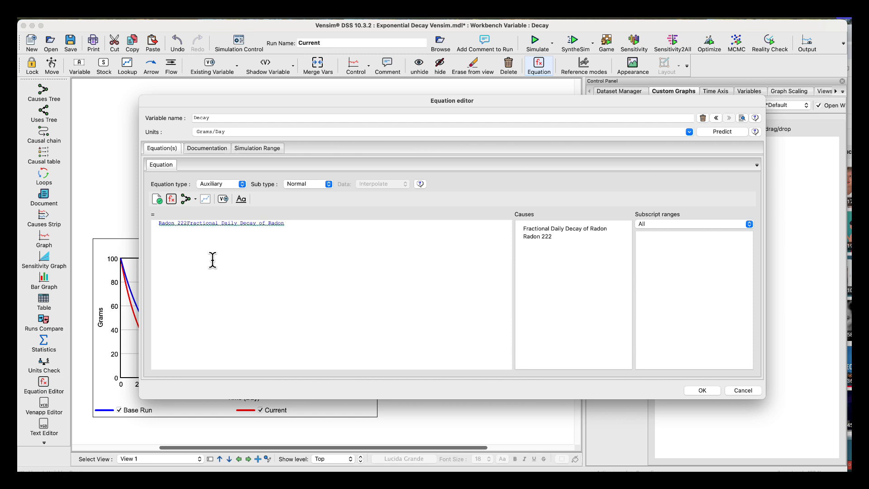
{"action": "type", "text": "*"}
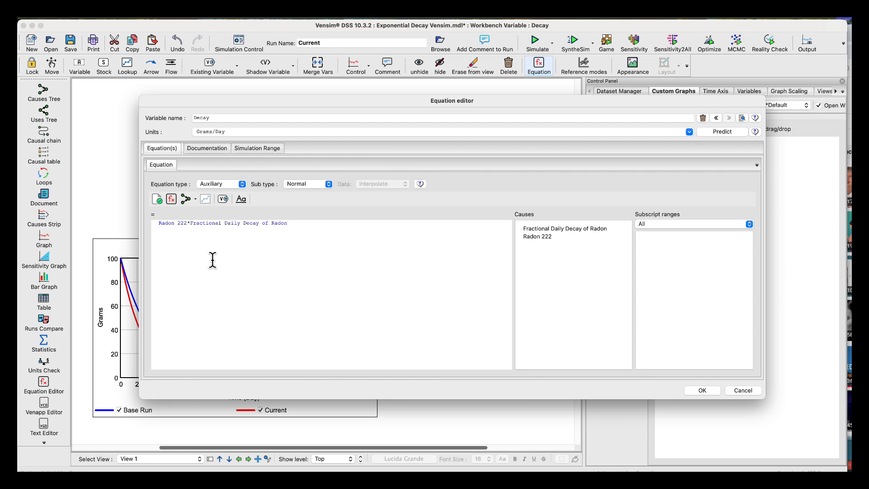
{"action": "left_click", "coordinate": [702, 391]}
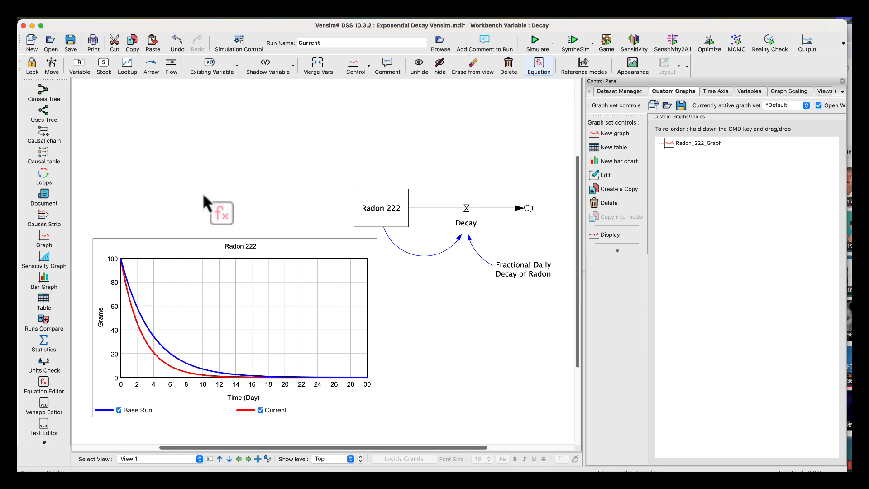
Run a units check on the model, review the report and close it.
{"action": "left_click", "coordinate": [43, 364]}
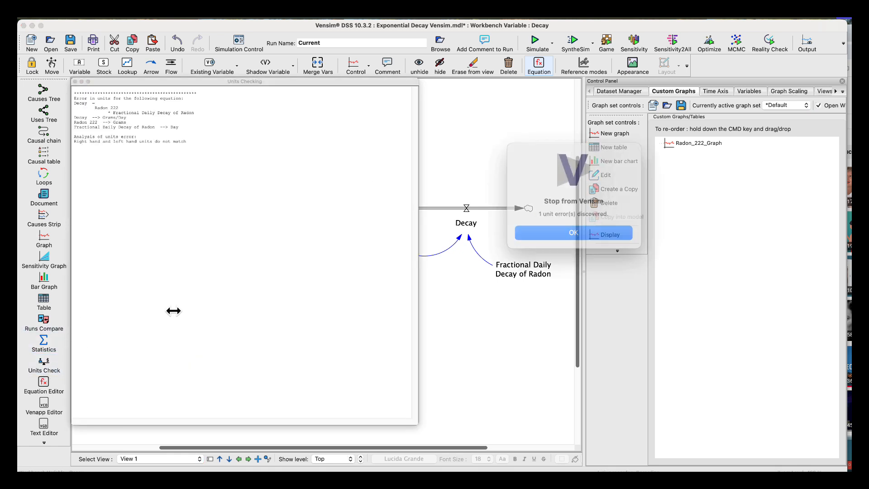
{"action": "left_click", "coordinate": [549, 227]}
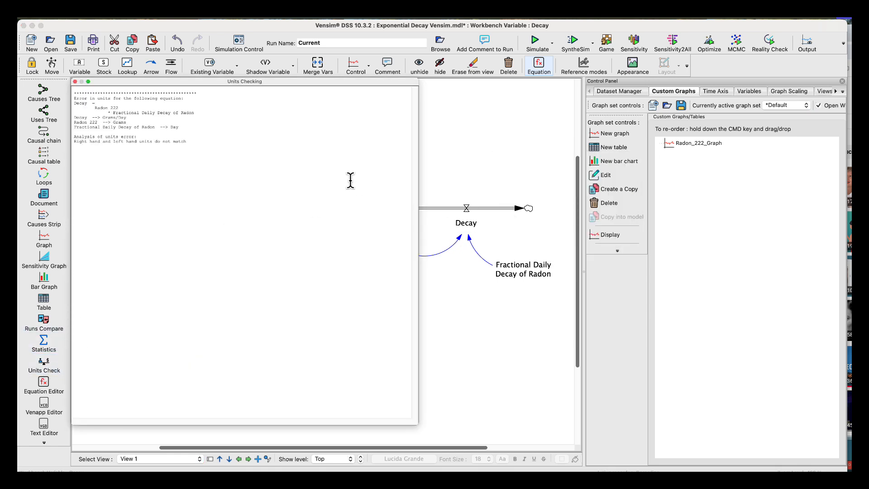
{"action": "left_click", "coordinate": [75, 82]}
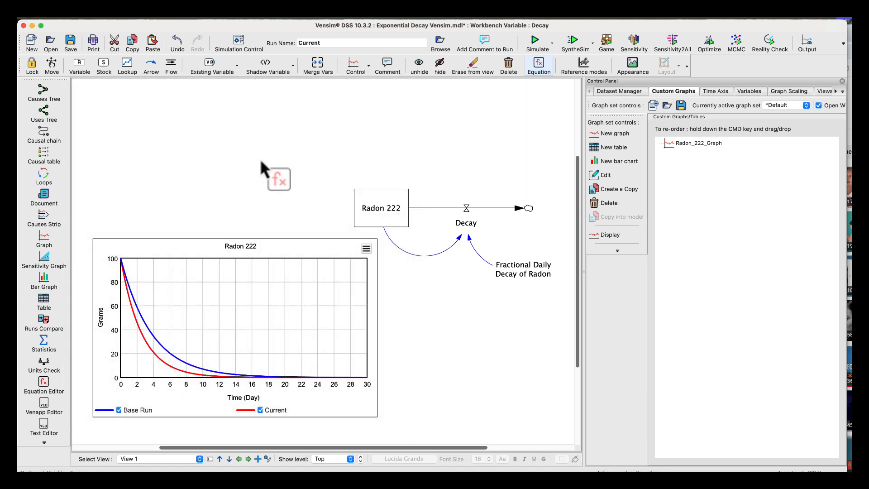
Set the units of the Fractional Daily Decay of Radon variable to Dmnl/Day.
{"action": "left_click", "coordinate": [514, 269]}
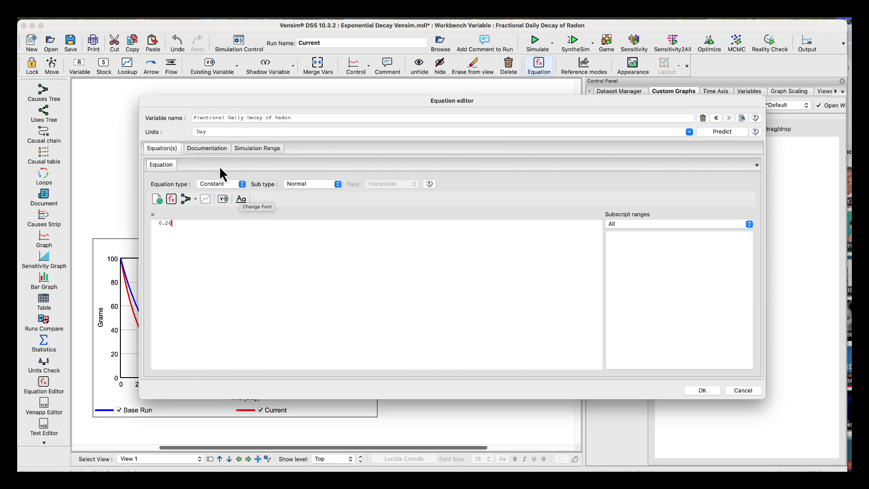
{"action": "left_click", "coordinate": [195, 131]}
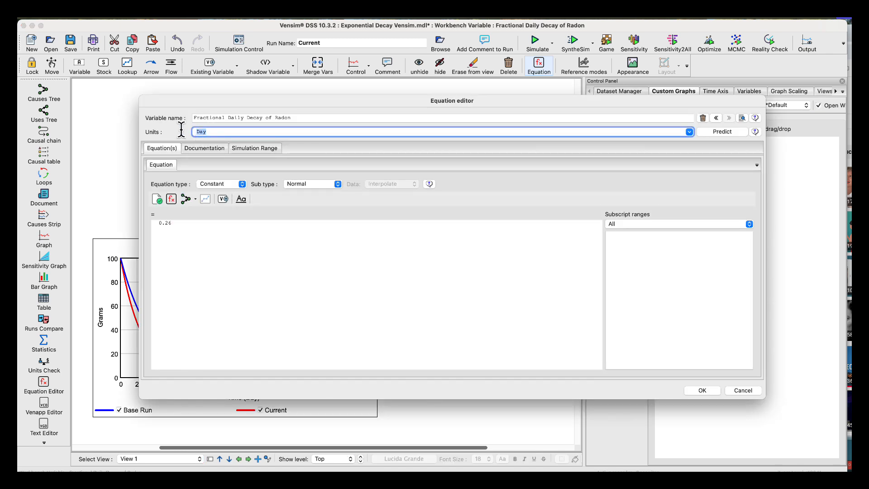
{"action": "left_click", "coordinate": [688, 131]}
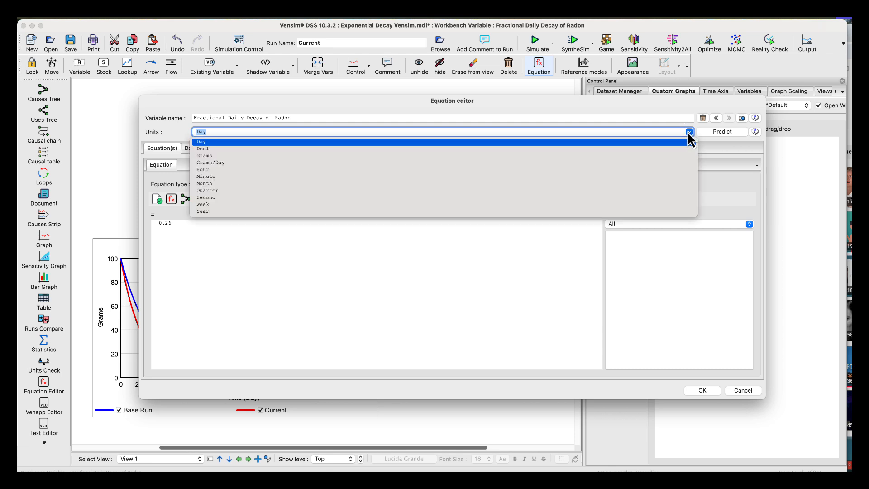
{"action": "left_click", "coordinate": [211, 149]}
{"action": "left_click", "coordinate": [223, 131]}
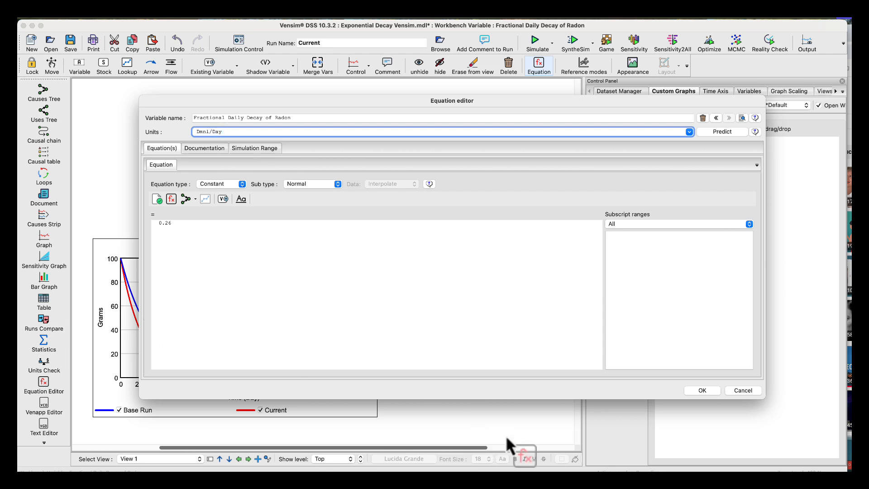
{"action": "left_click", "coordinate": [702, 391]}
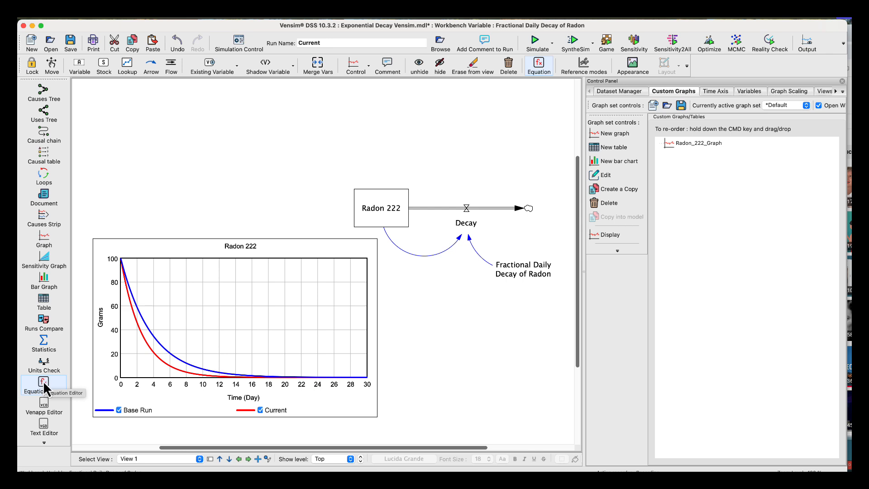
Run a units check and simulate the model, overwriting the Current dataset and closing the simulation message window.
{"action": "left_click", "coordinate": [47, 364]}
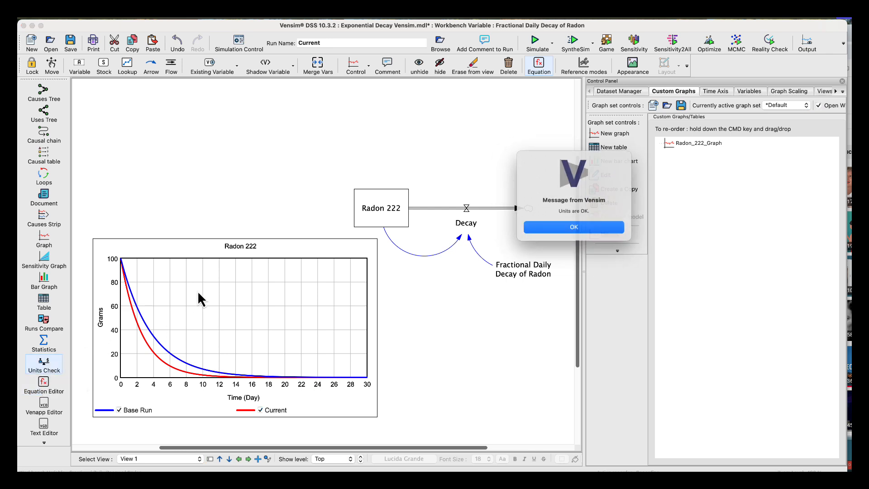
{"action": "left_click", "coordinate": [549, 227]}
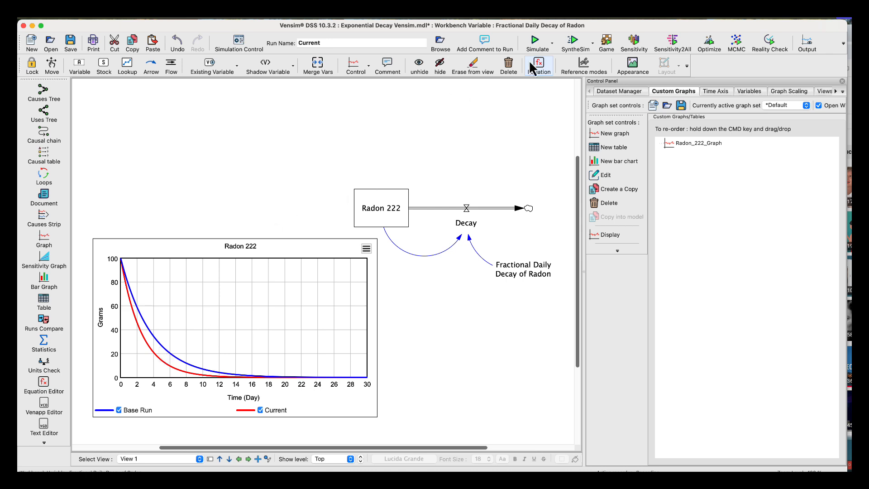
{"action": "left_click", "coordinate": [536, 44]}
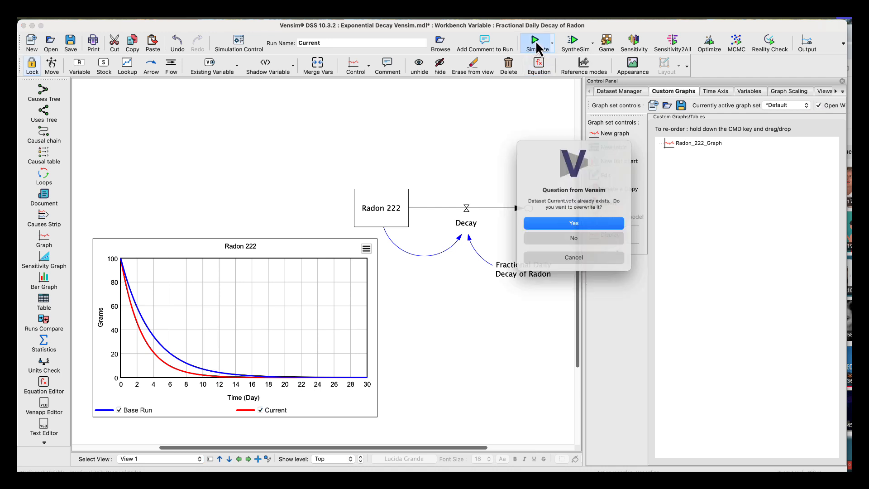
{"action": "left_click", "coordinate": [553, 223]}
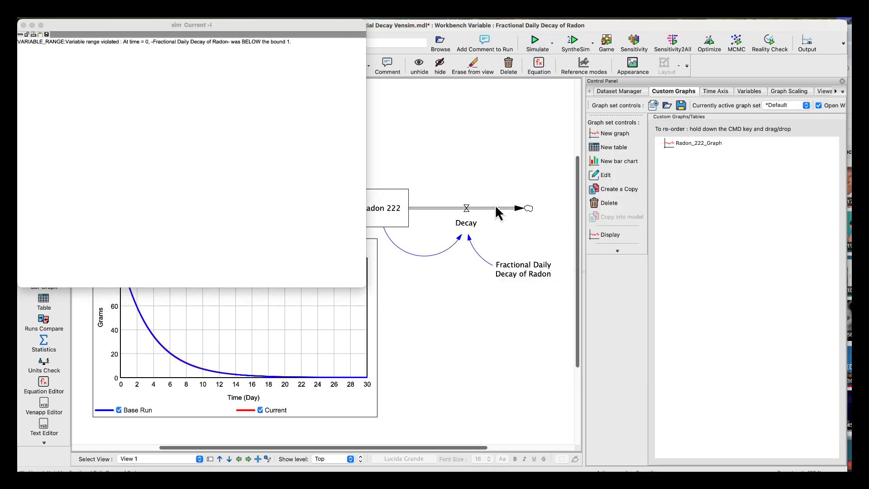
{"action": "left_click", "coordinate": [23, 23]}
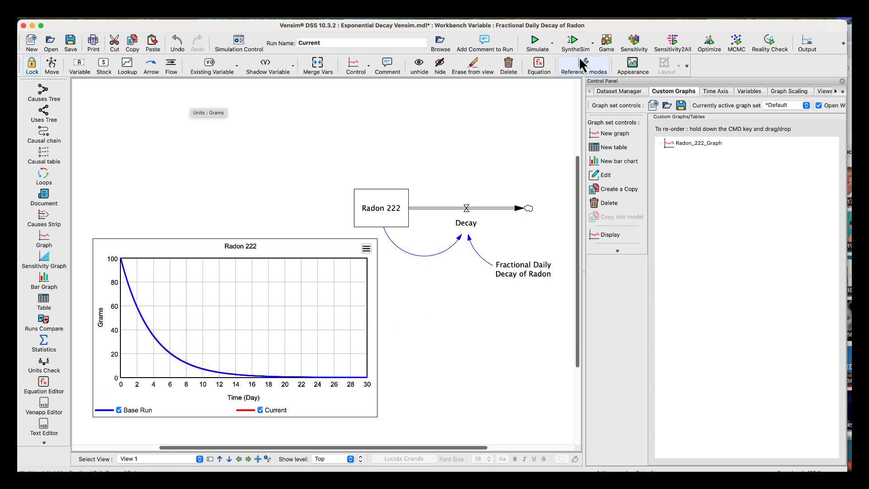
Set the SyntheSim range of Fractional Daily Decay of Radon to minimum 0, maximum .5 and increment .01.
{"action": "left_click", "coordinate": [540, 65]}
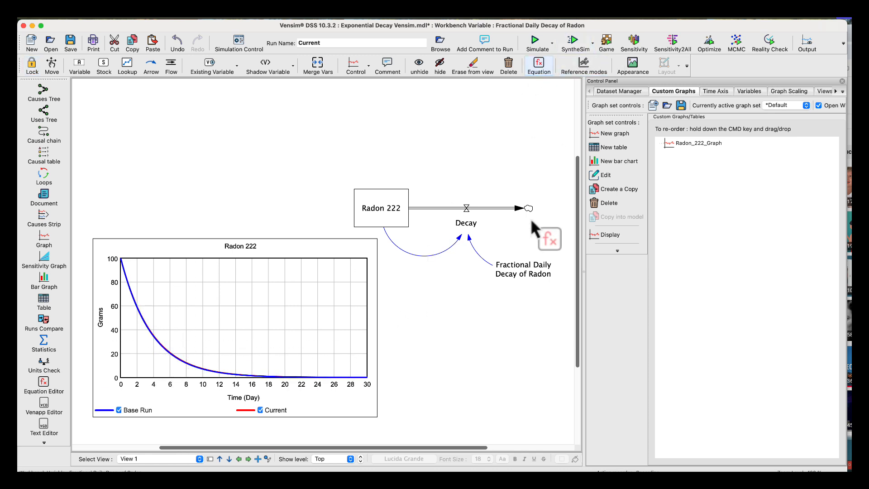
{"action": "left_click", "coordinate": [530, 274]}
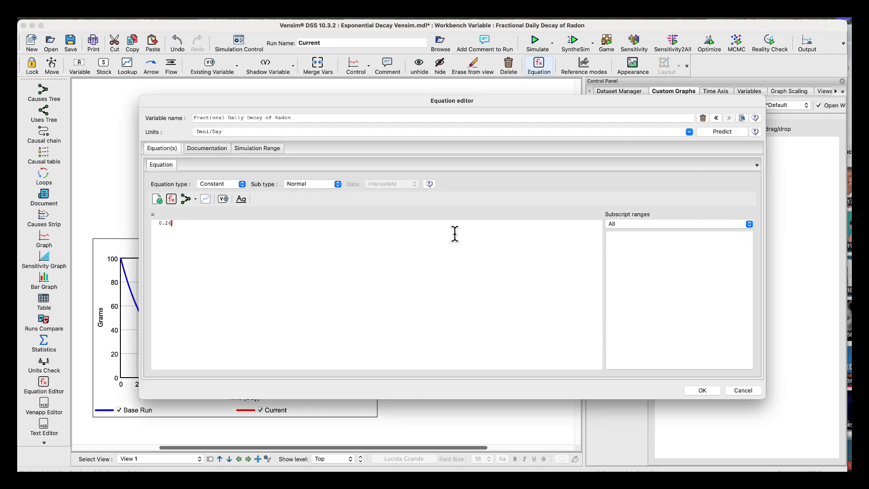
{"action": "left_click", "coordinate": [251, 151]}
{"action": "left_click", "coordinate": [195, 229]}
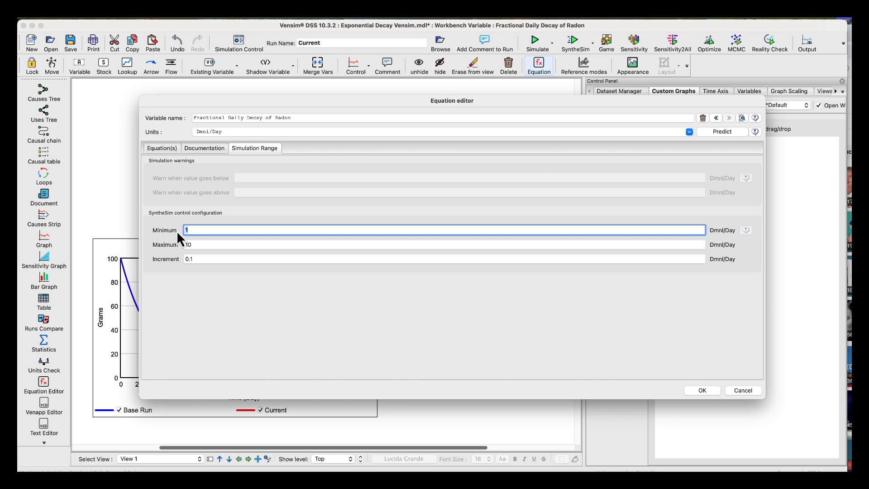
{"action": "type", "text": "0"}
{"action": "key", "text": "Tab"}
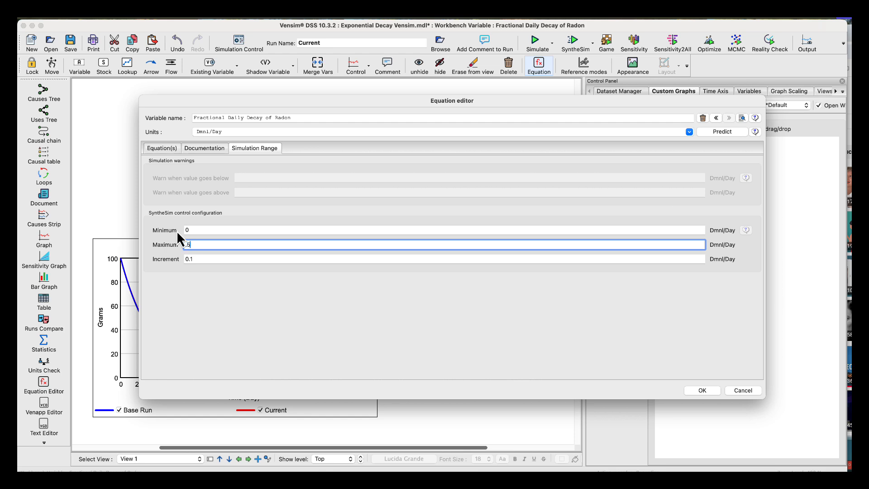
{"action": "key", "text": "Tab"}
{"action": "key", "text": "BackSpace"}
{"action": "type", "text": ".0"}
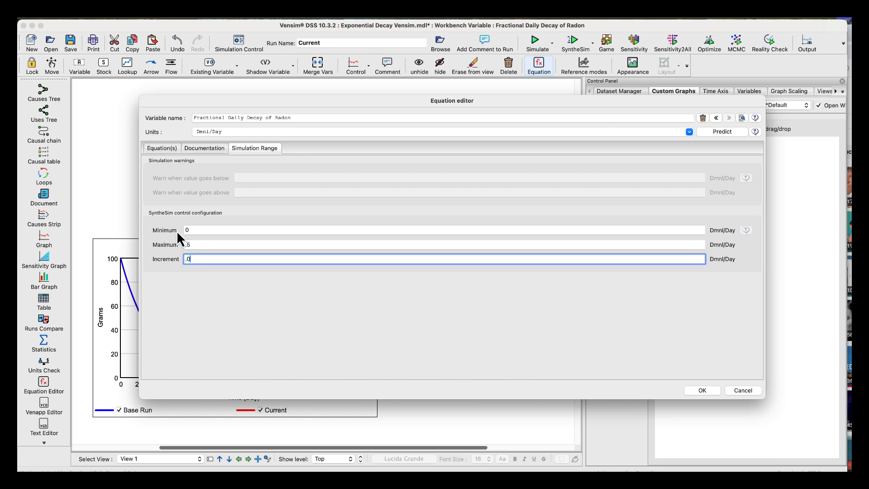
{"action": "type", "text": "1"}
{"action": "left_click", "coordinate": [159, 227]}
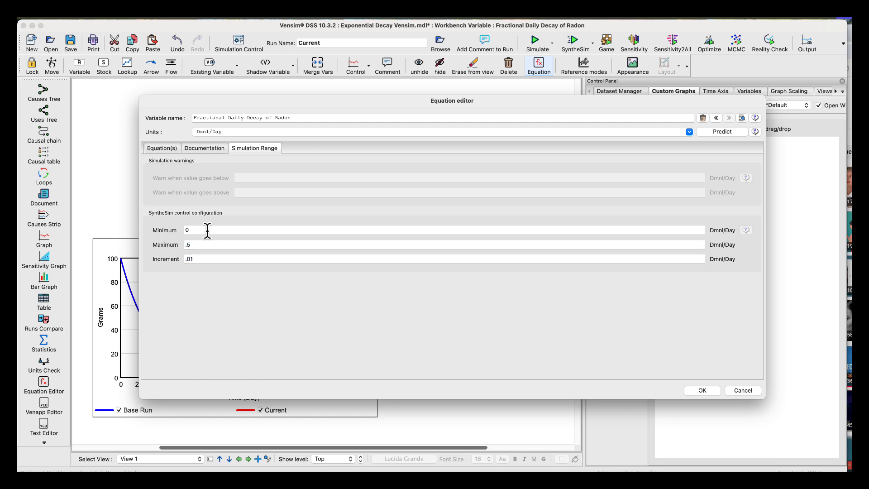
{"action": "left_click", "coordinate": [702, 391]}
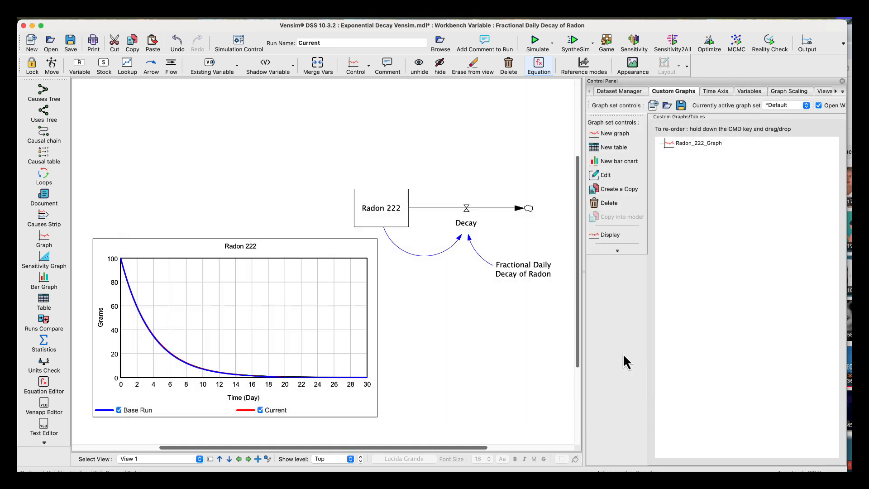
Start SyntheSim, overwriting the Current dataset, and vary Fractional Daily Decay of Radon to 0 and about .18.
{"action": "left_click", "coordinate": [574, 43]}
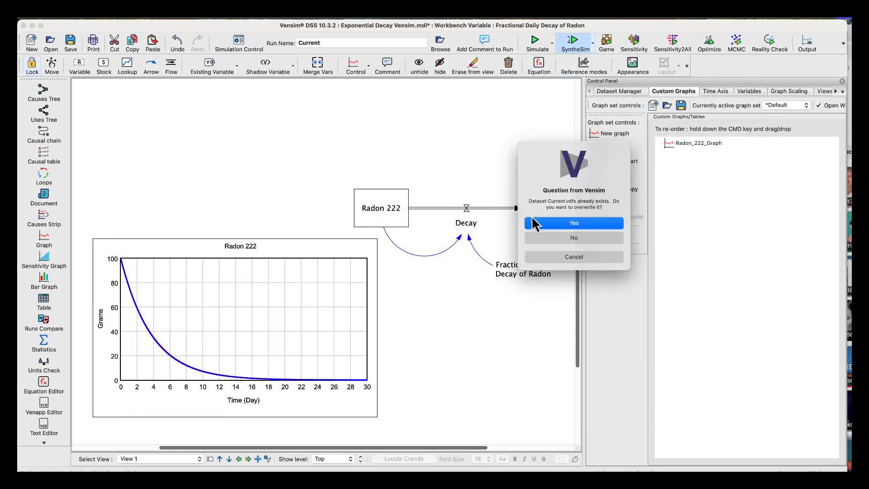
{"action": "left_click", "coordinate": [536, 222]}
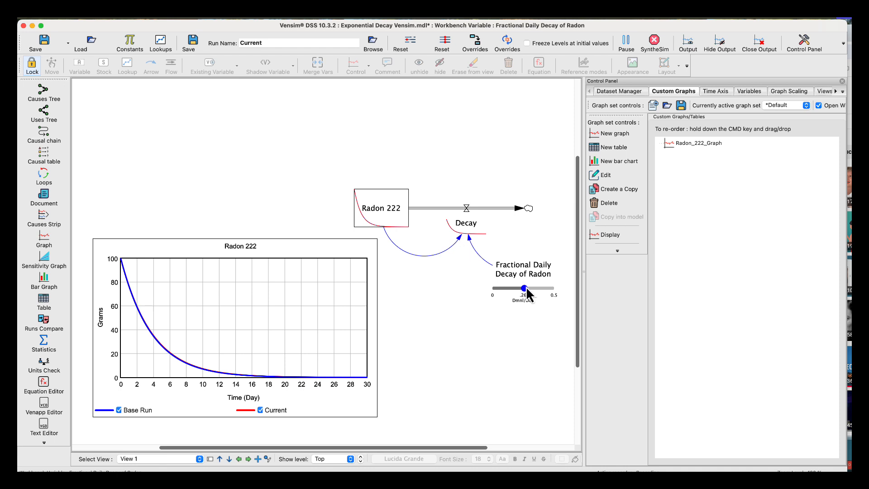
{"action": "left_click_drag", "start_coordinate": [524, 291], "coordinate": [492, 290]}
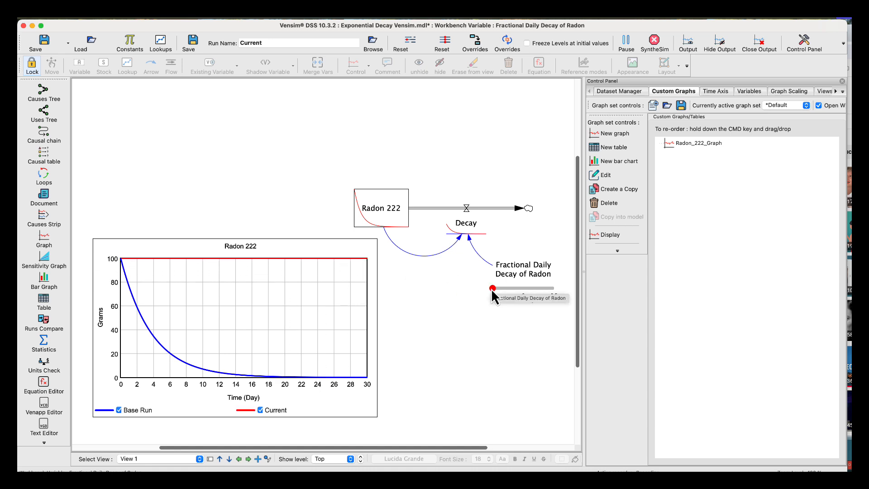
{"action": "left_click_drag", "start_coordinate": [493, 292], "coordinate": [515, 292]}
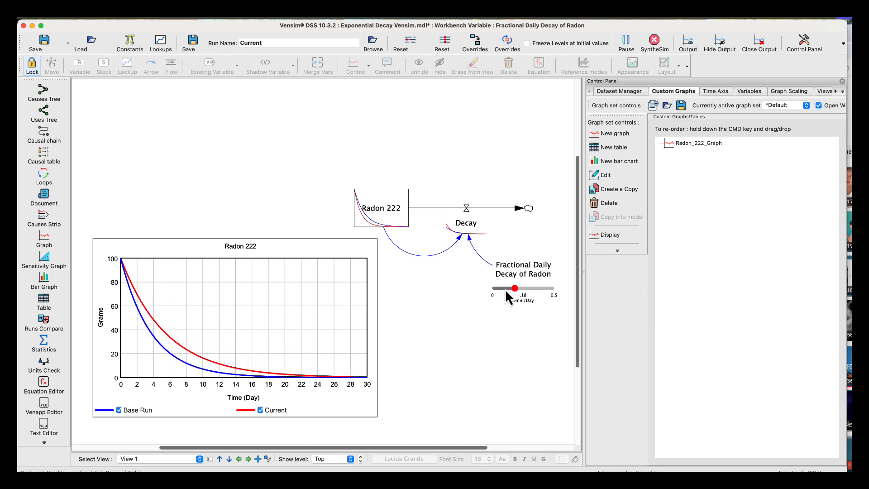